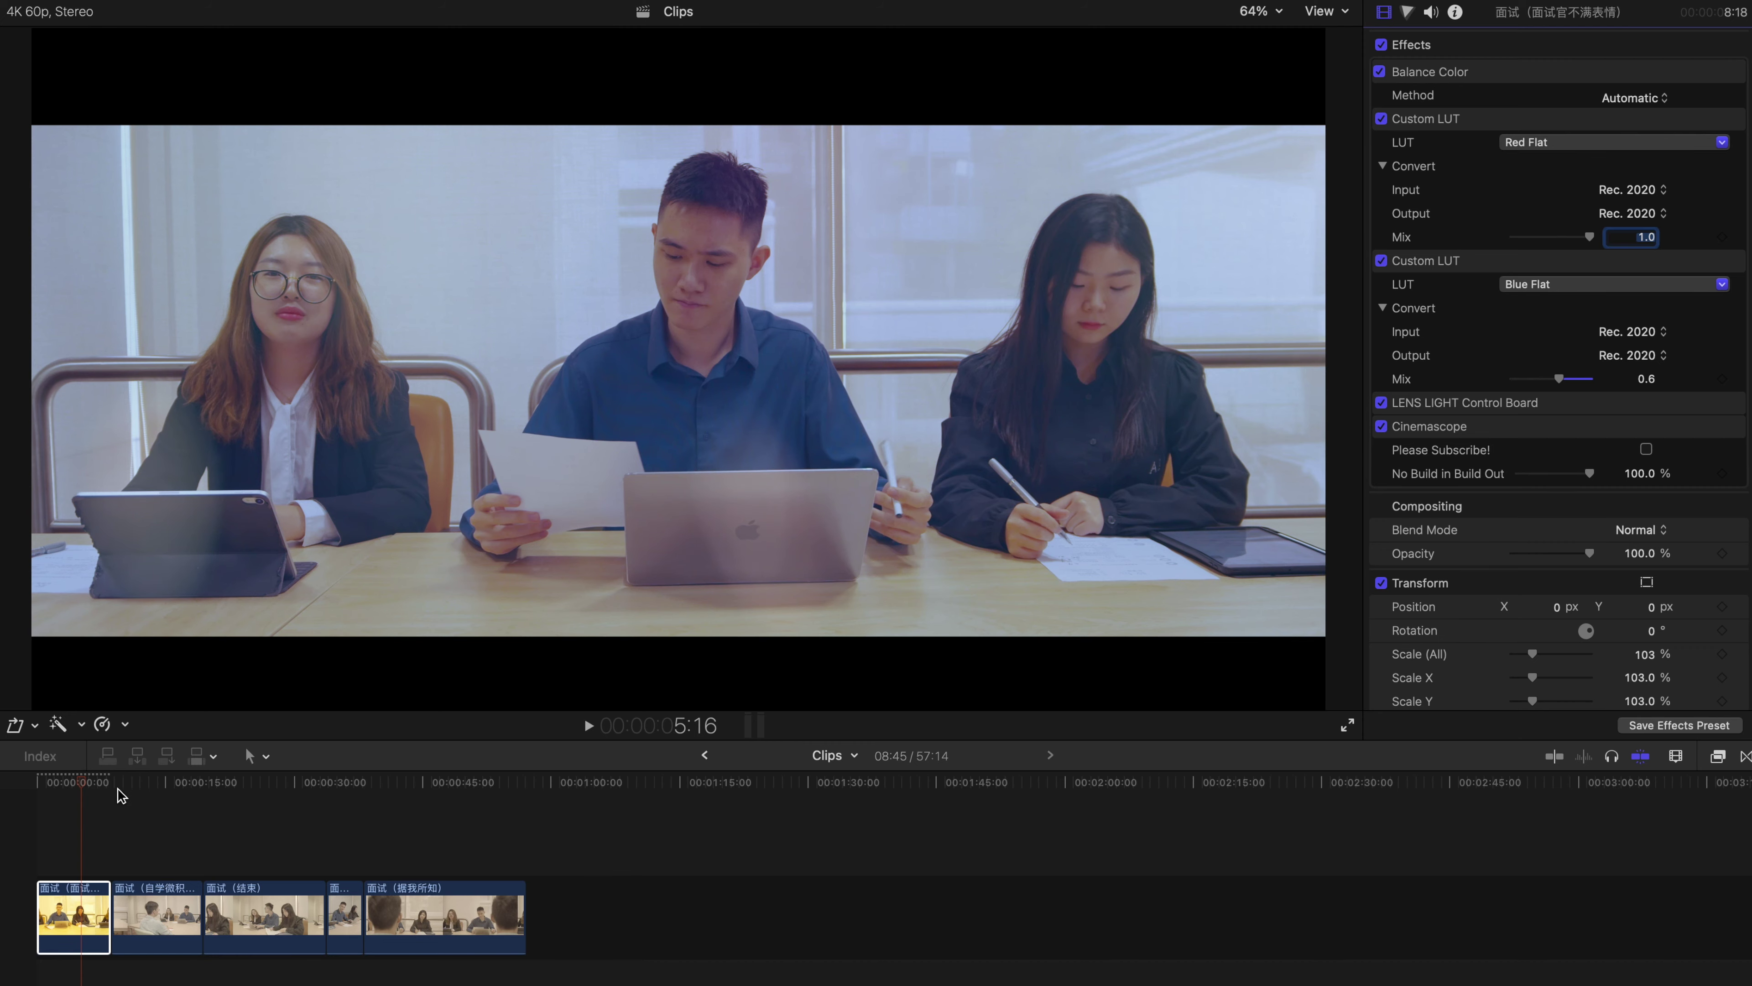
Preview the first clip's Red Flat, Blue Flat and Cinemascope grade and review its Info details
{"action": "left_click_drag", "start_coordinate": [118, 788], "coordinate": [364, 797]}
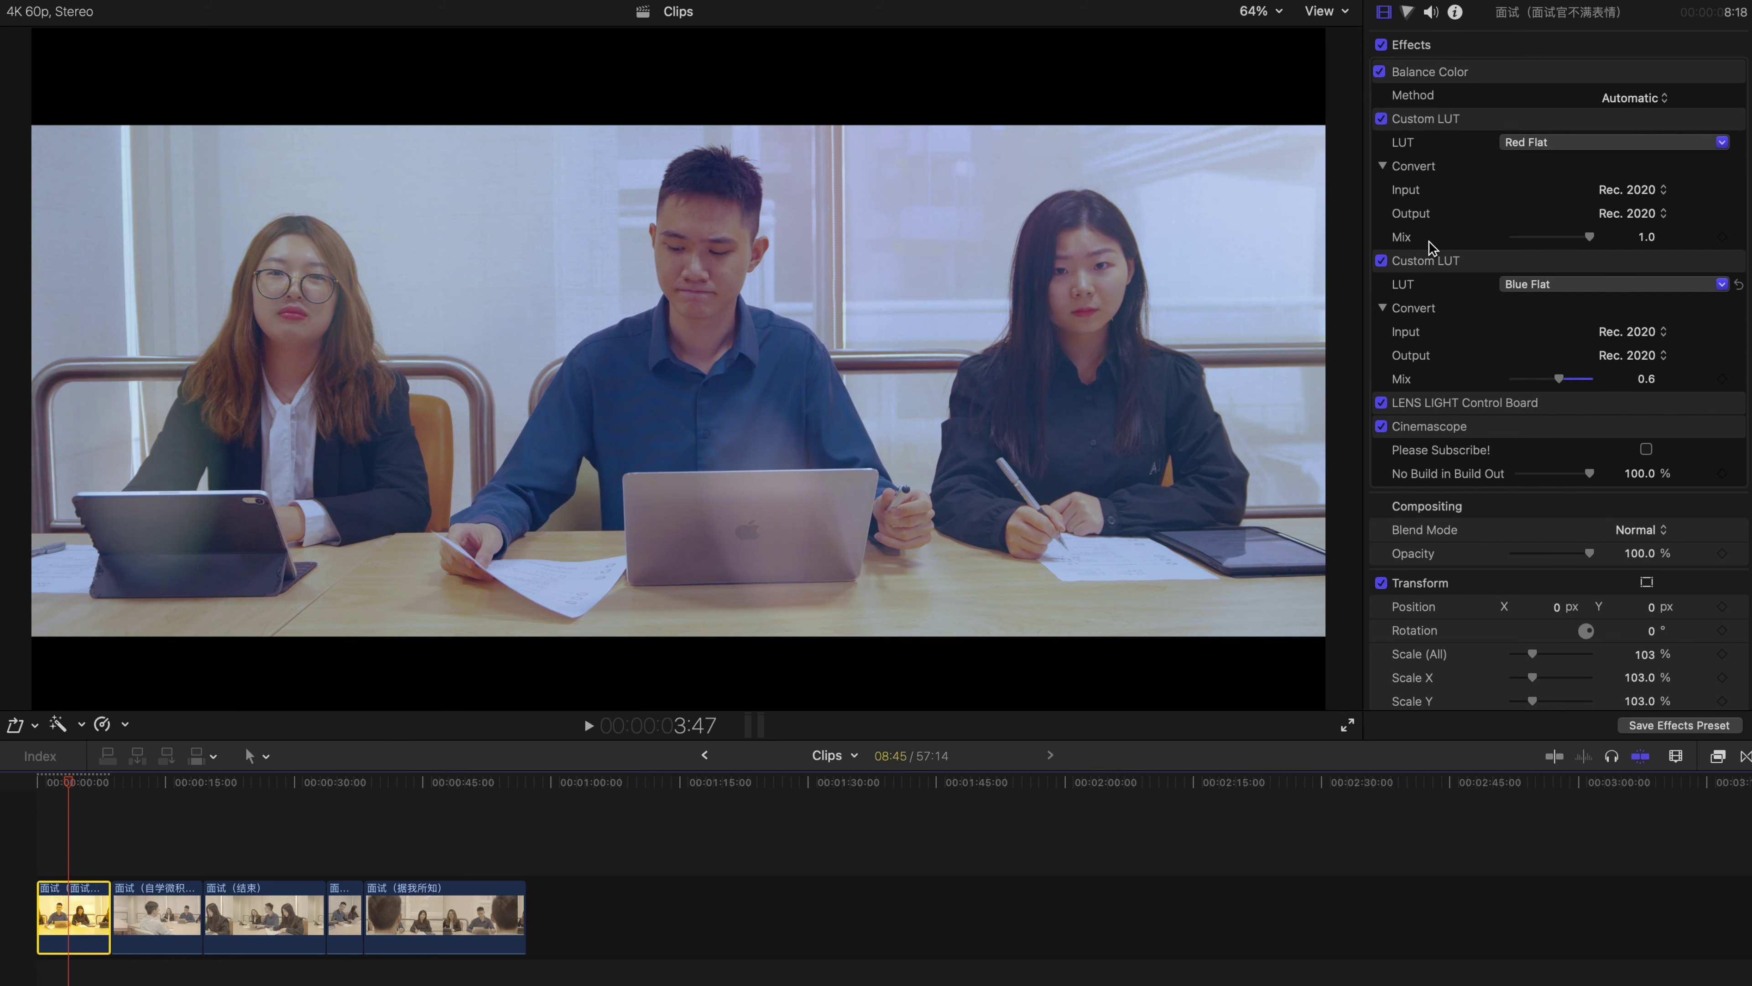
{"action": "scroll", "coordinate": [1420, 397], "scroll_direction": "down", "scroll_amount": 2}
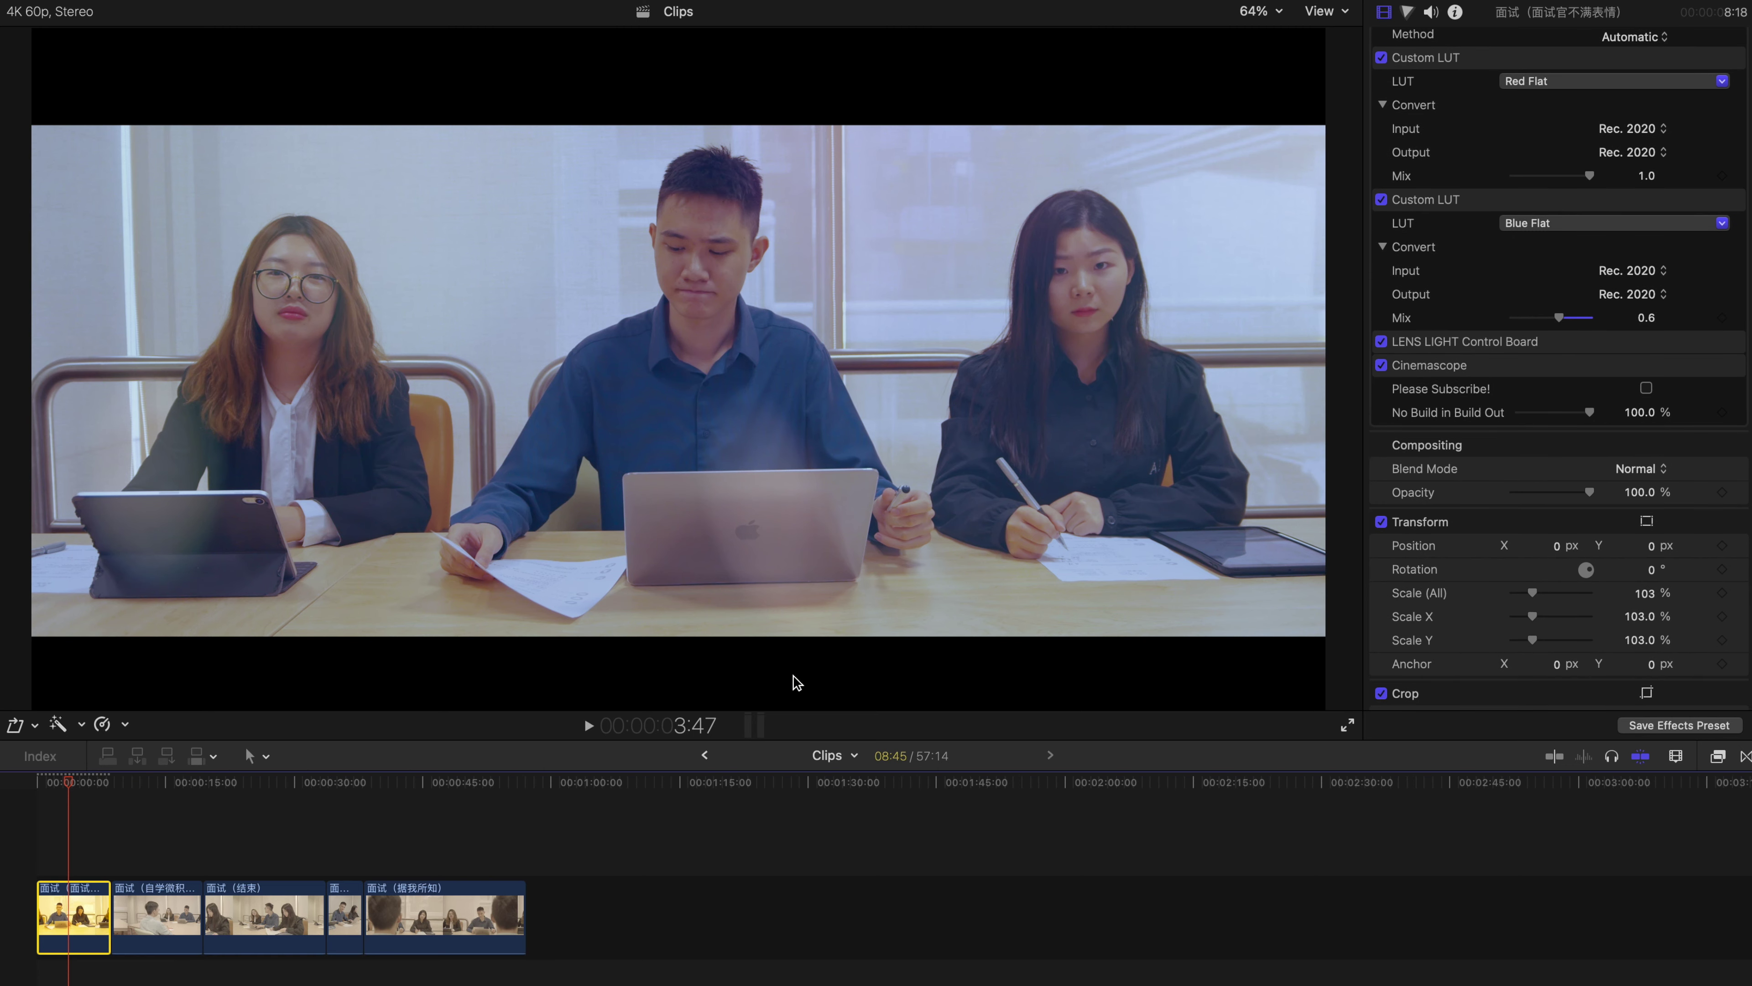
{"action": "left_click", "coordinate": [1480, 15]}
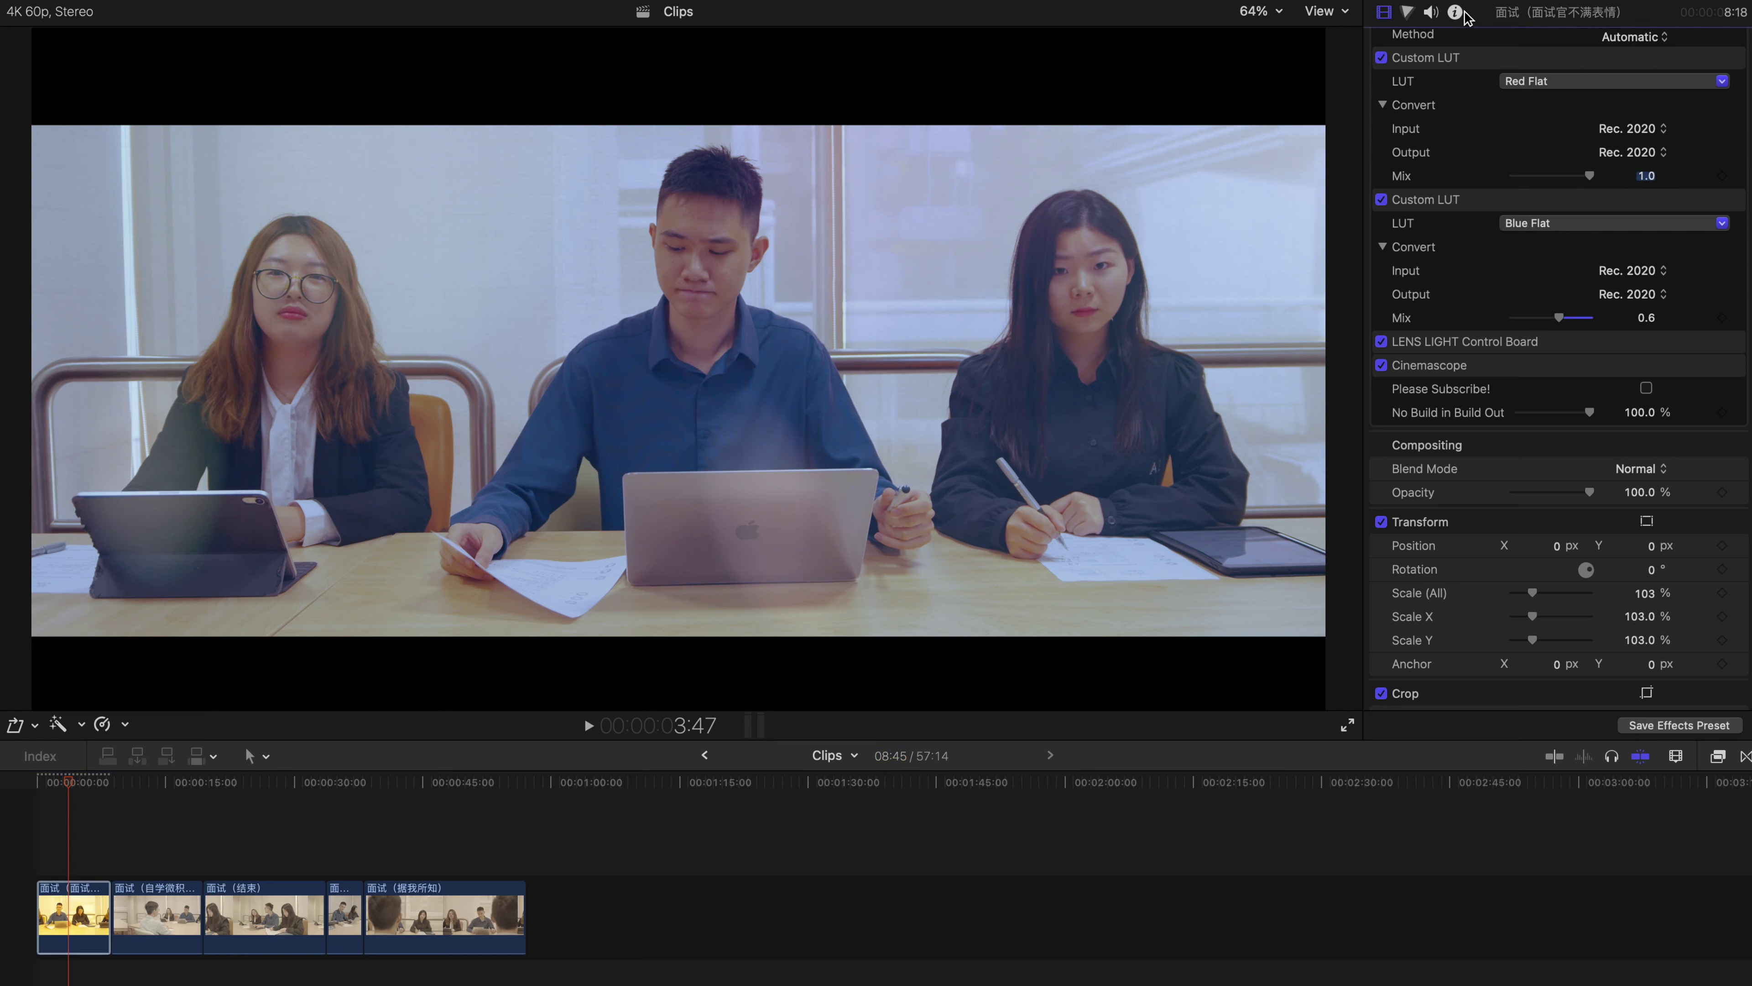
{"action": "key", "text": "ctrl+super+4"}
{"action": "scroll", "coordinate": [1479, 295], "scroll_direction": "down", "scroll_amount": 1}
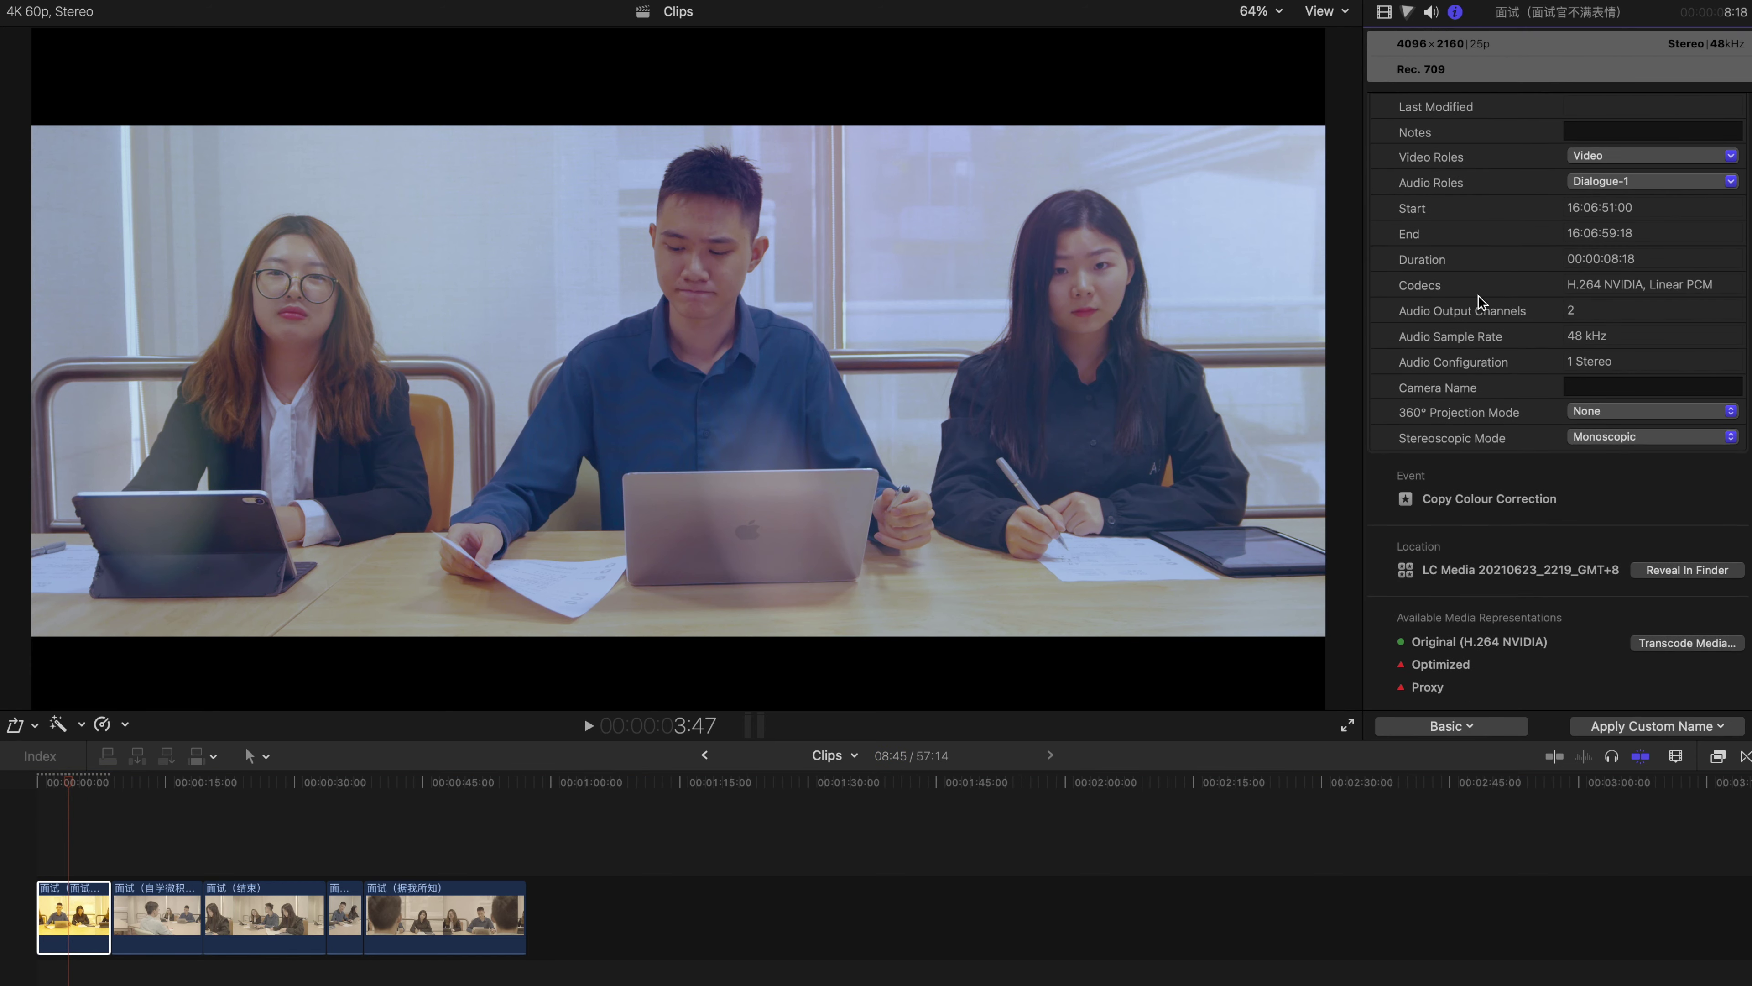
{"action": "scroll", "coordinate": [1419, 337], "scroll_direction": "up", "scroll_amount": 1}
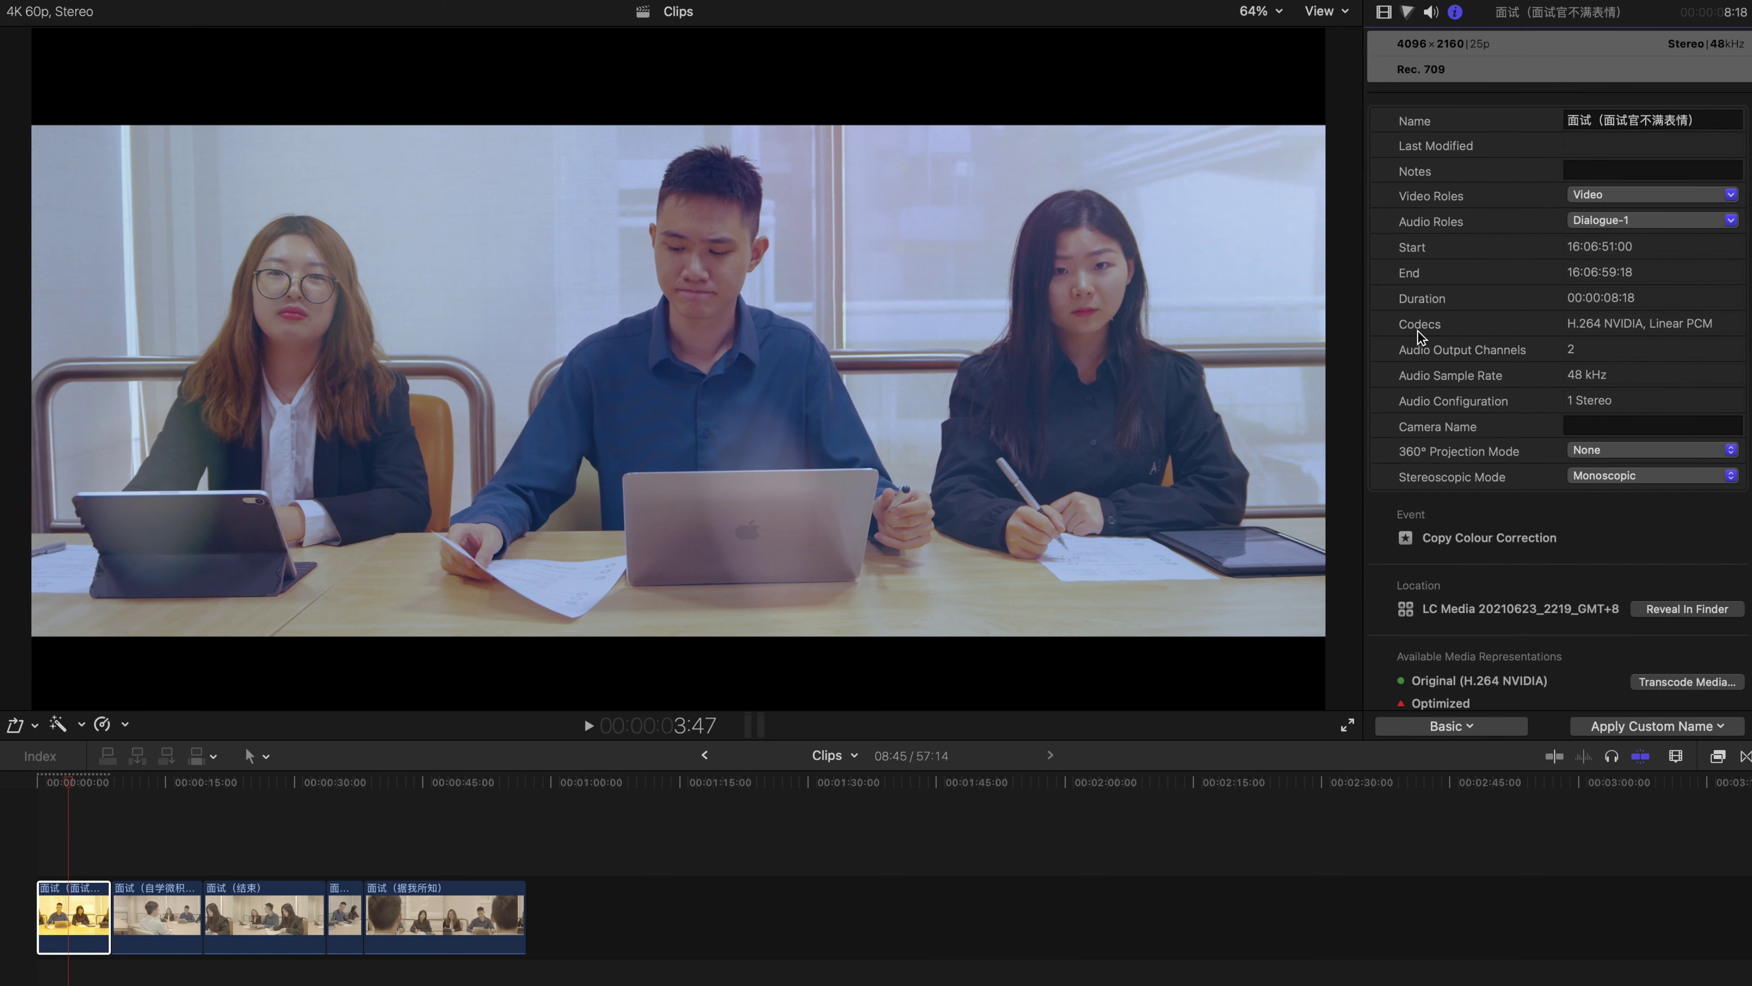
Select the four interview clips that follow the first one
{"action": "left_click", "coordinate": [135, 787]}
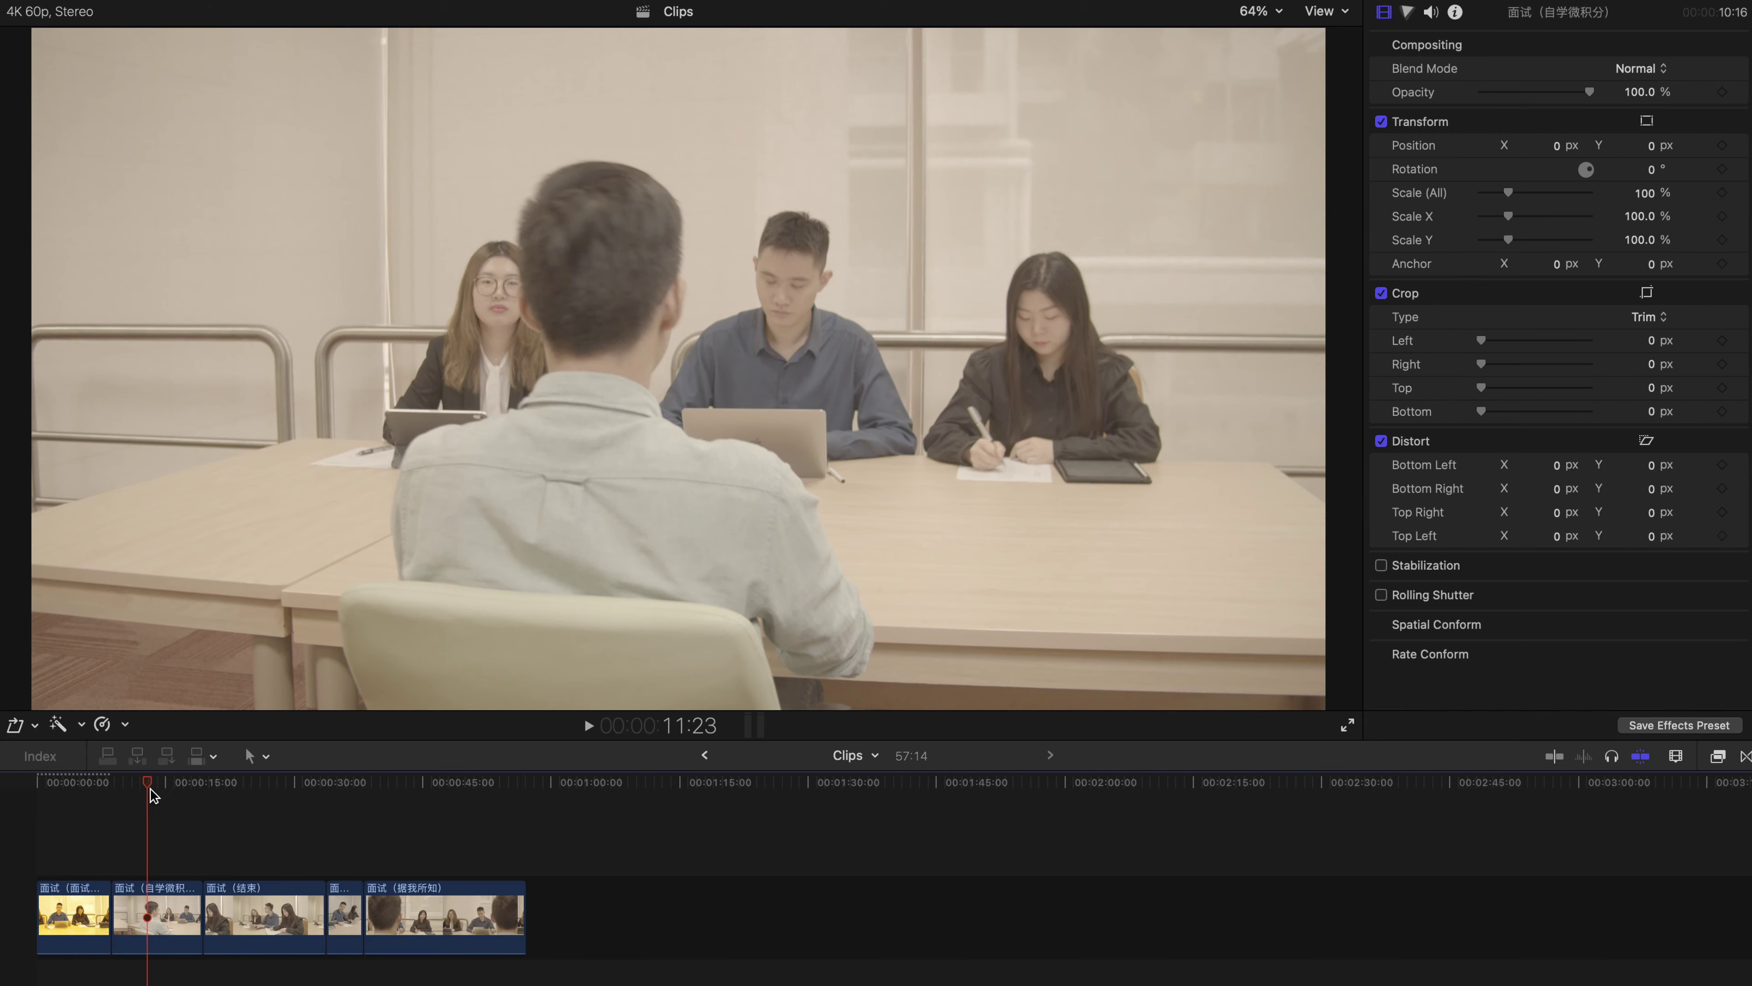
{"action": "left_click", "coordinate": [221, 788]}
{"action": "left_click", "coordinate": [248, 793]}
{"action": "left_click_drag", "start_coordinate": [254, 808], "coordinate": [428, 933]}
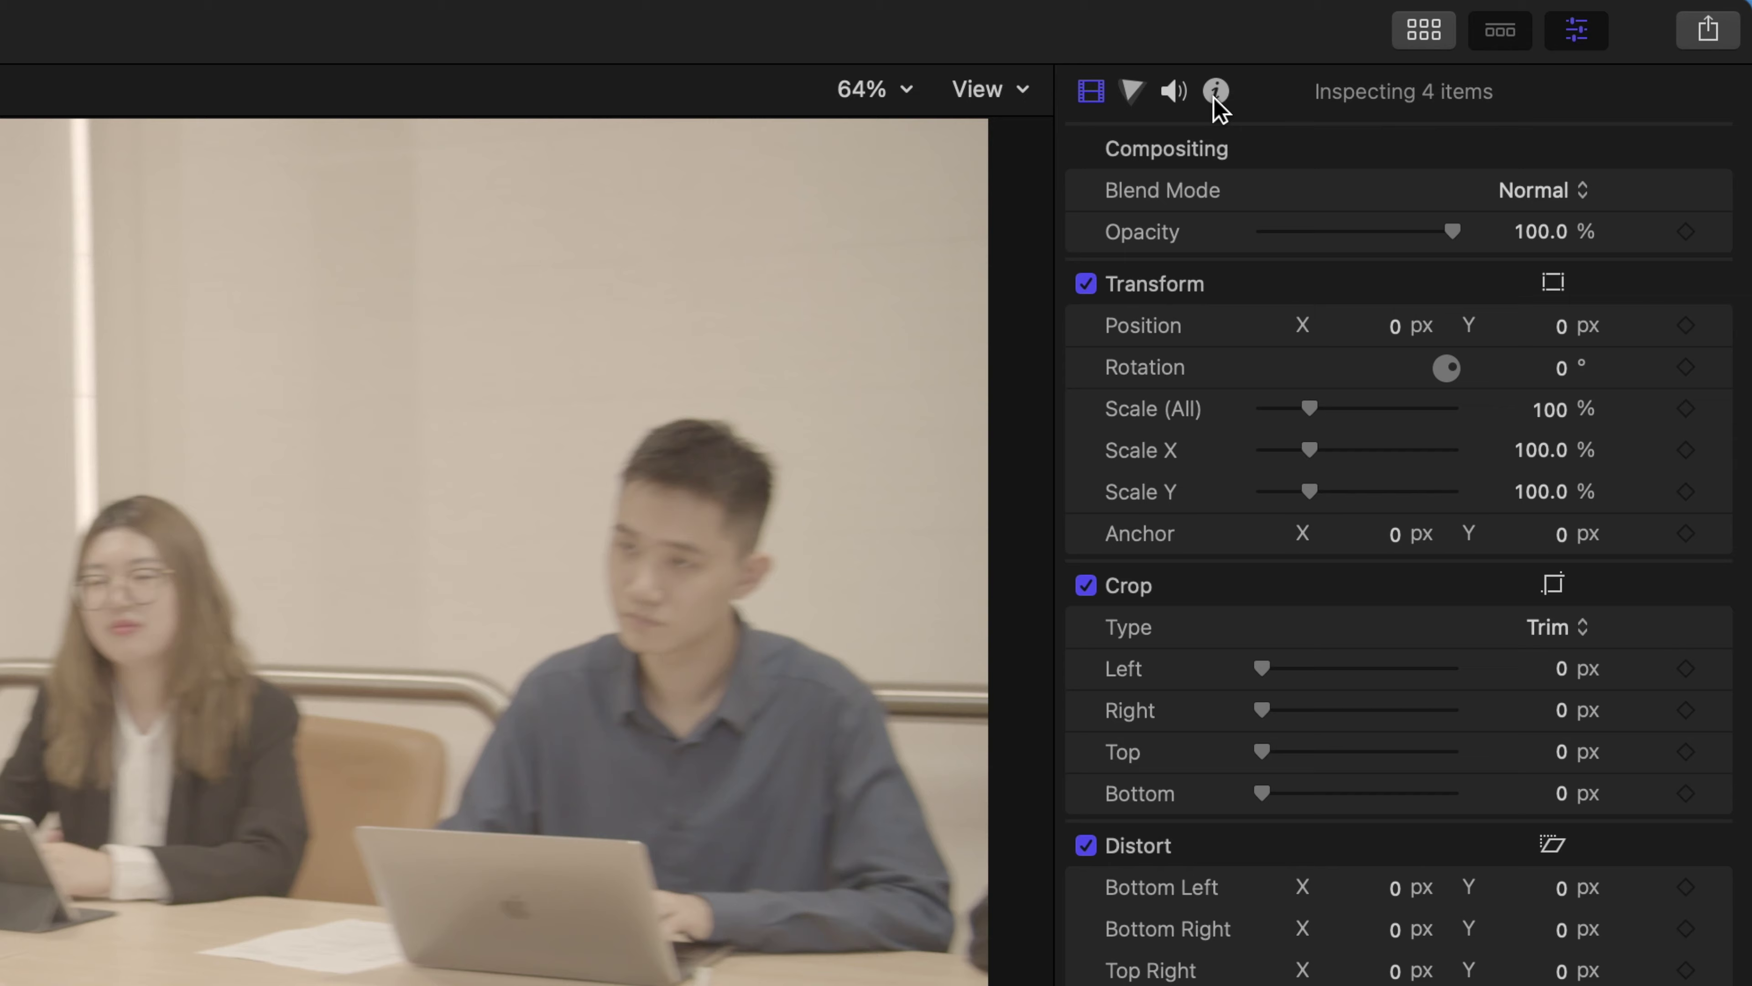
Set their Camera LUT to Blackmagic Design Film 4K in the Info inspector's General view
{"action": "left_click", "coordinate": [1216, 92]}
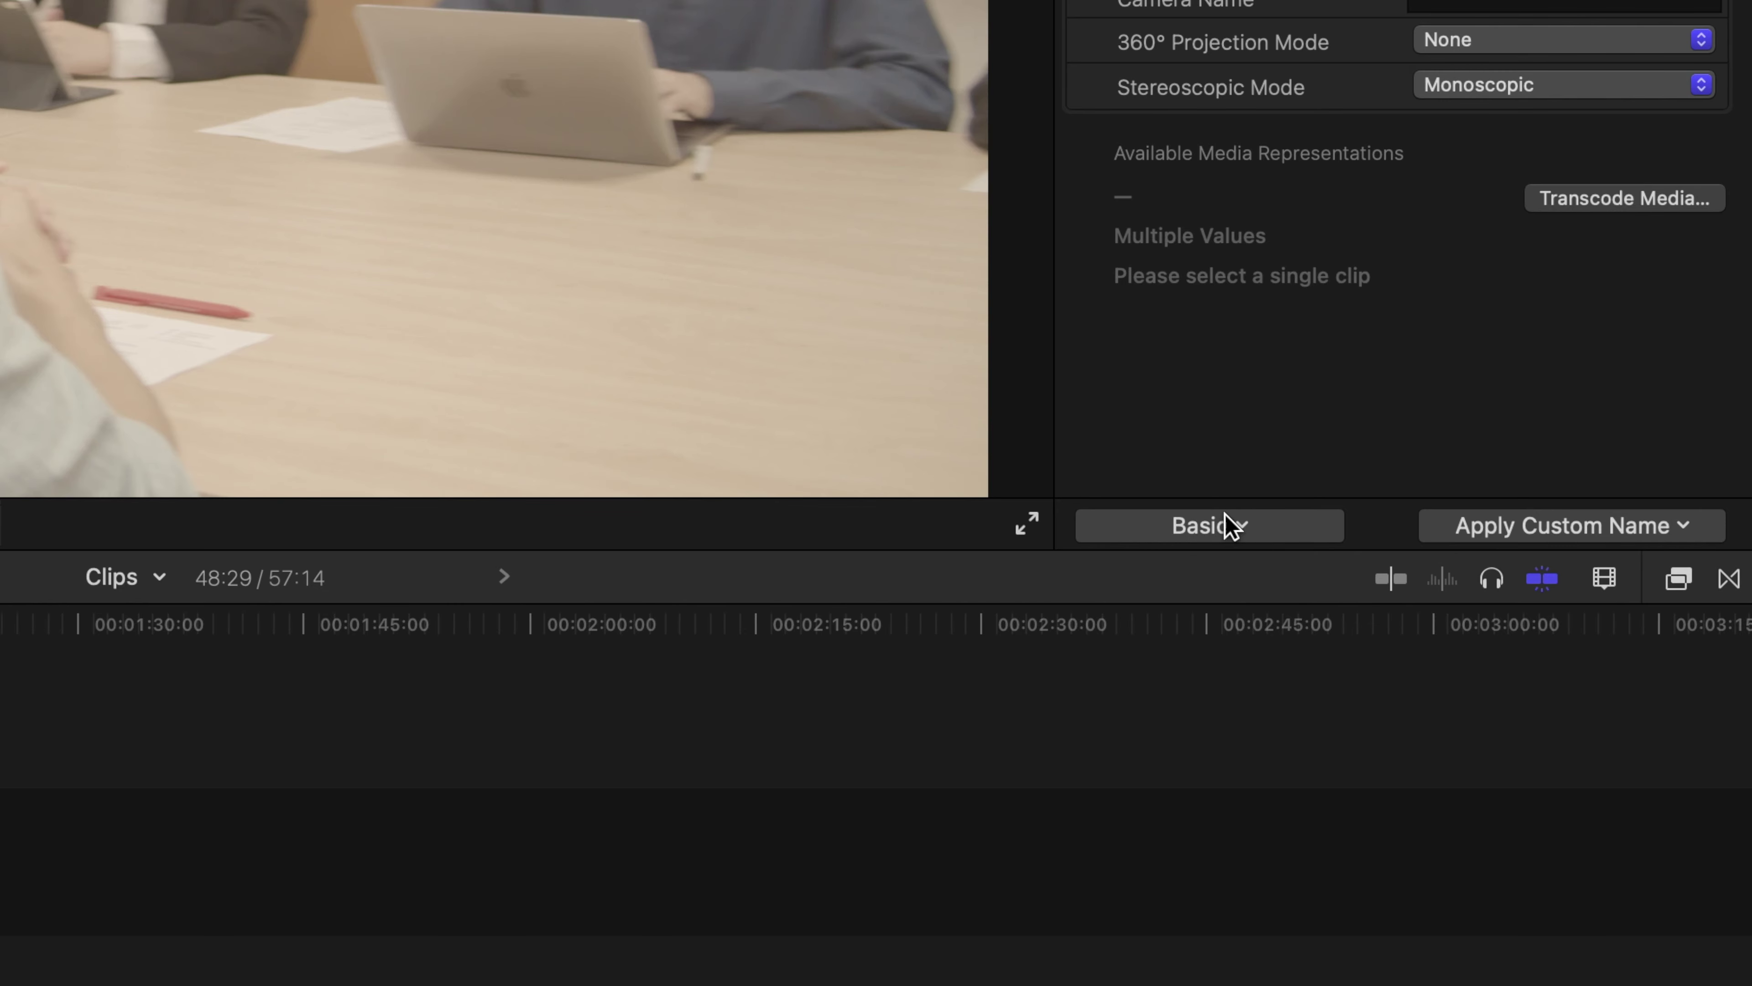
{"action": "left_click", "coordinate": [1249, 530]}
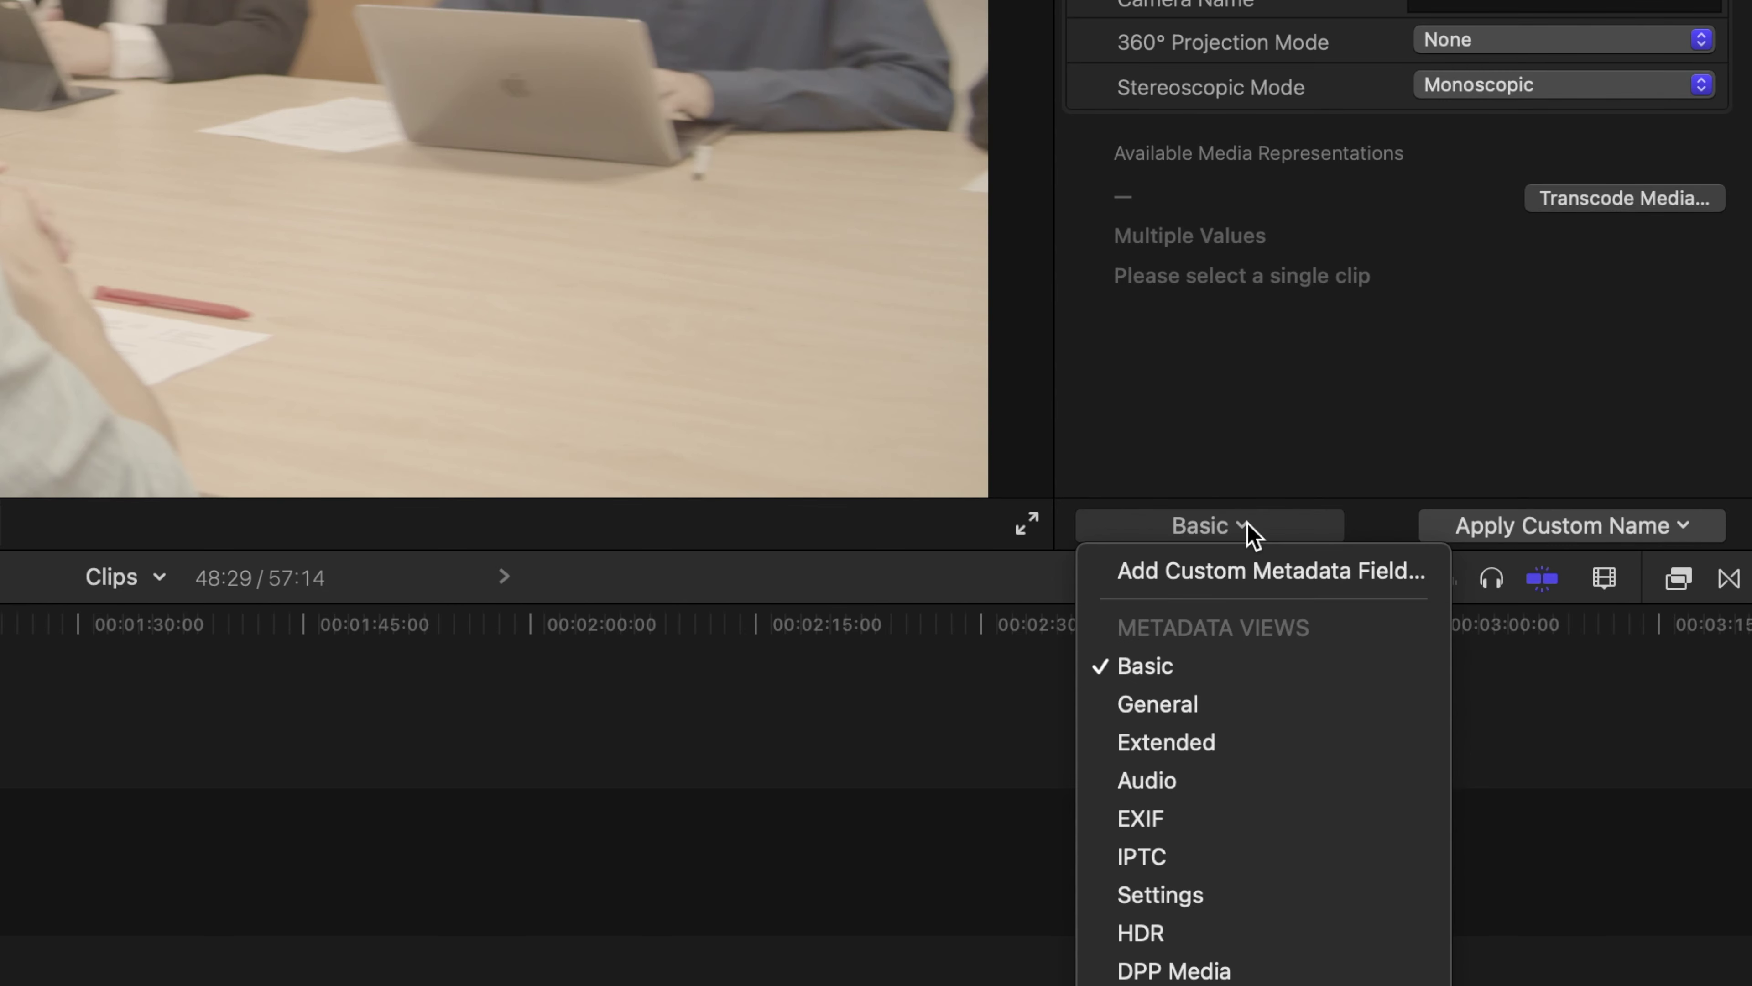
{"action": "left_click", "coordinate": [1244, 707]}
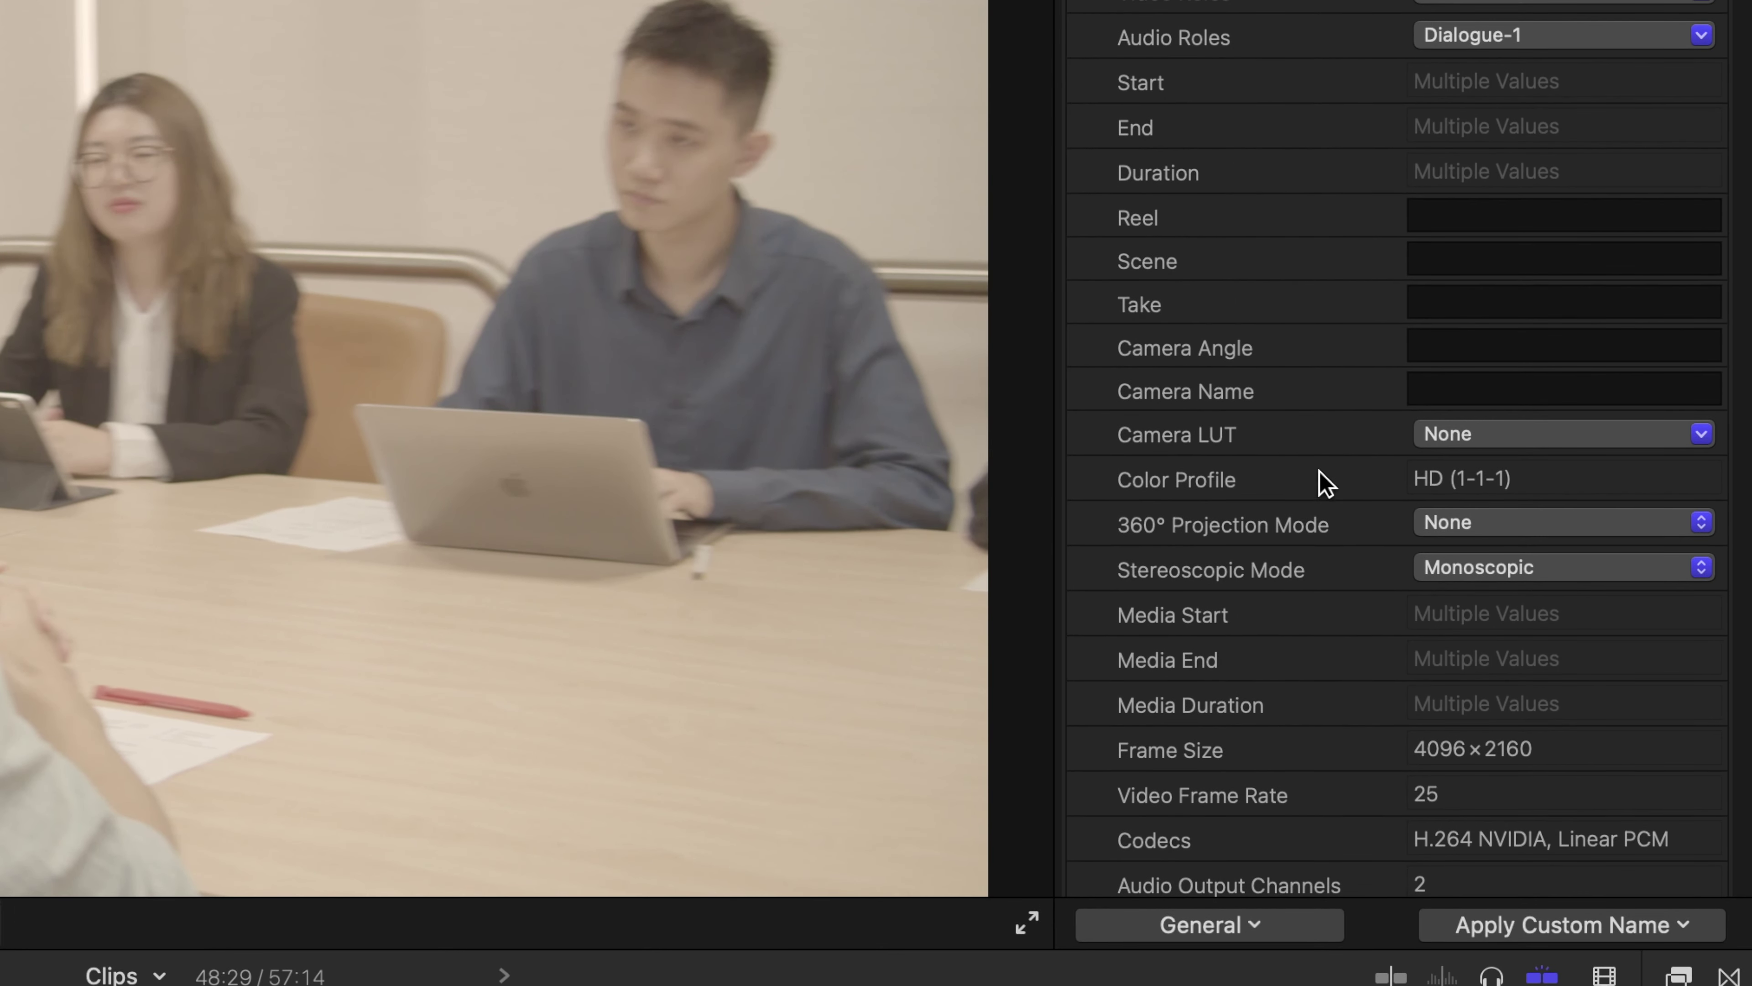
{"action": "left_click", "coordinate": [1466, 450]}
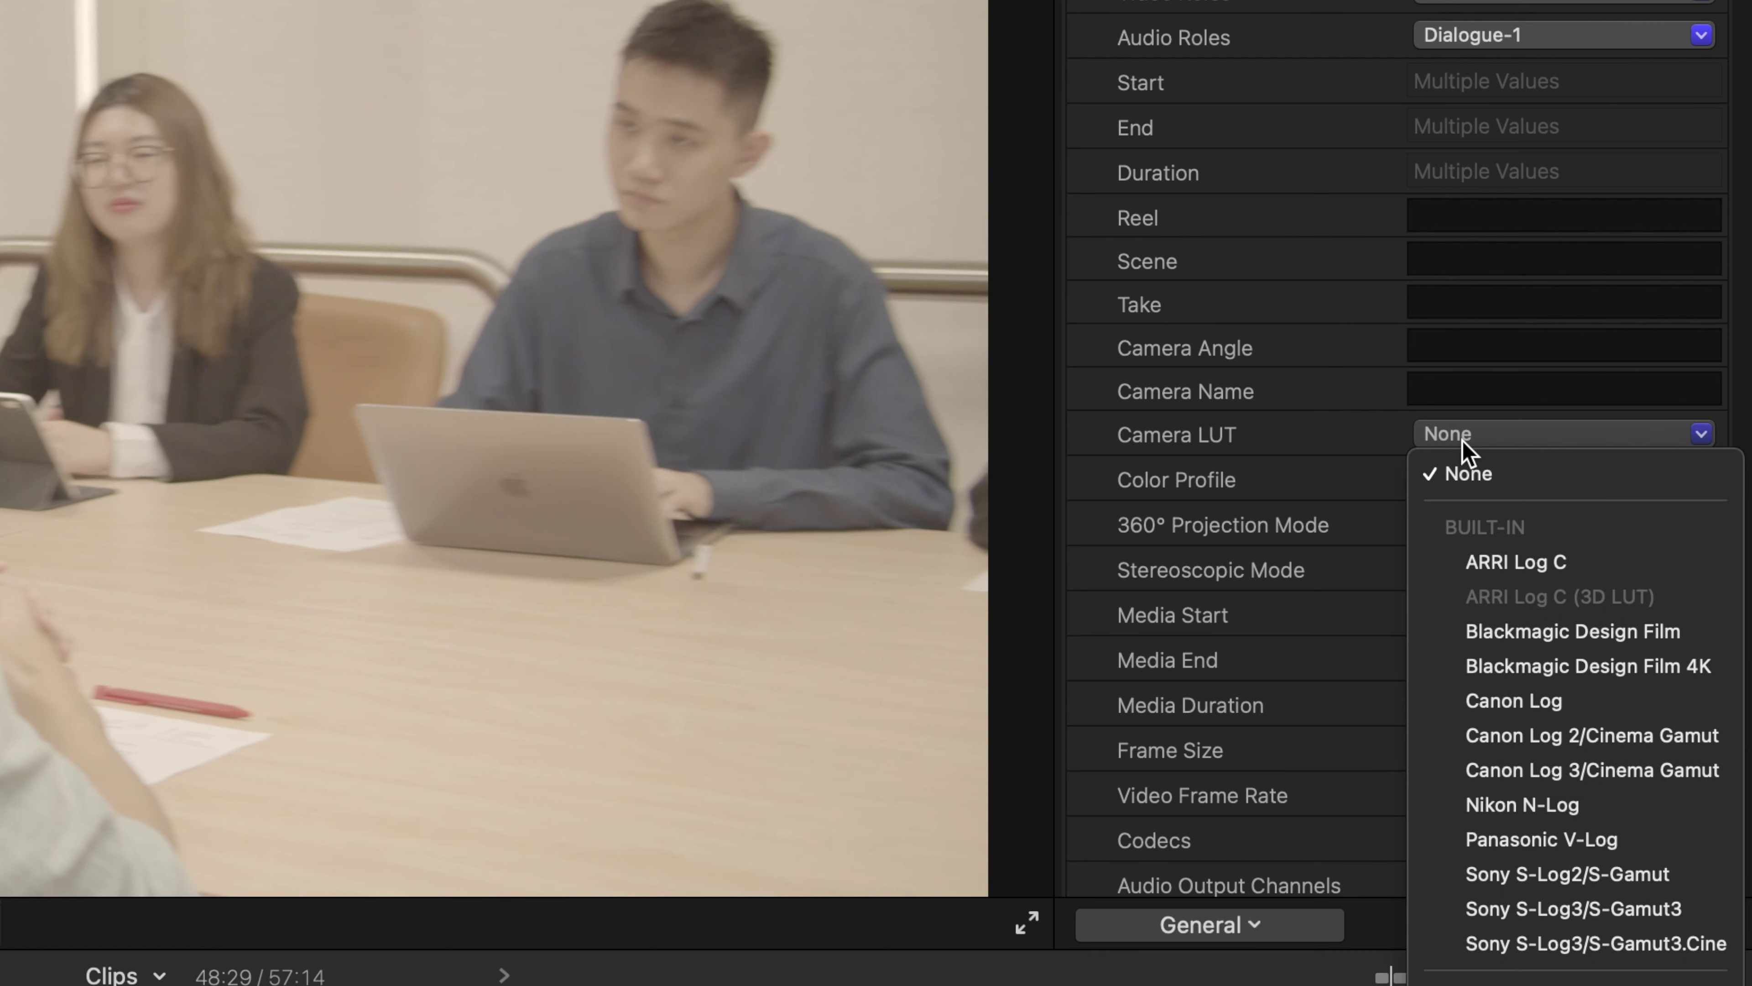
{"action": "left_click", "coordinate": [1471, 666]}
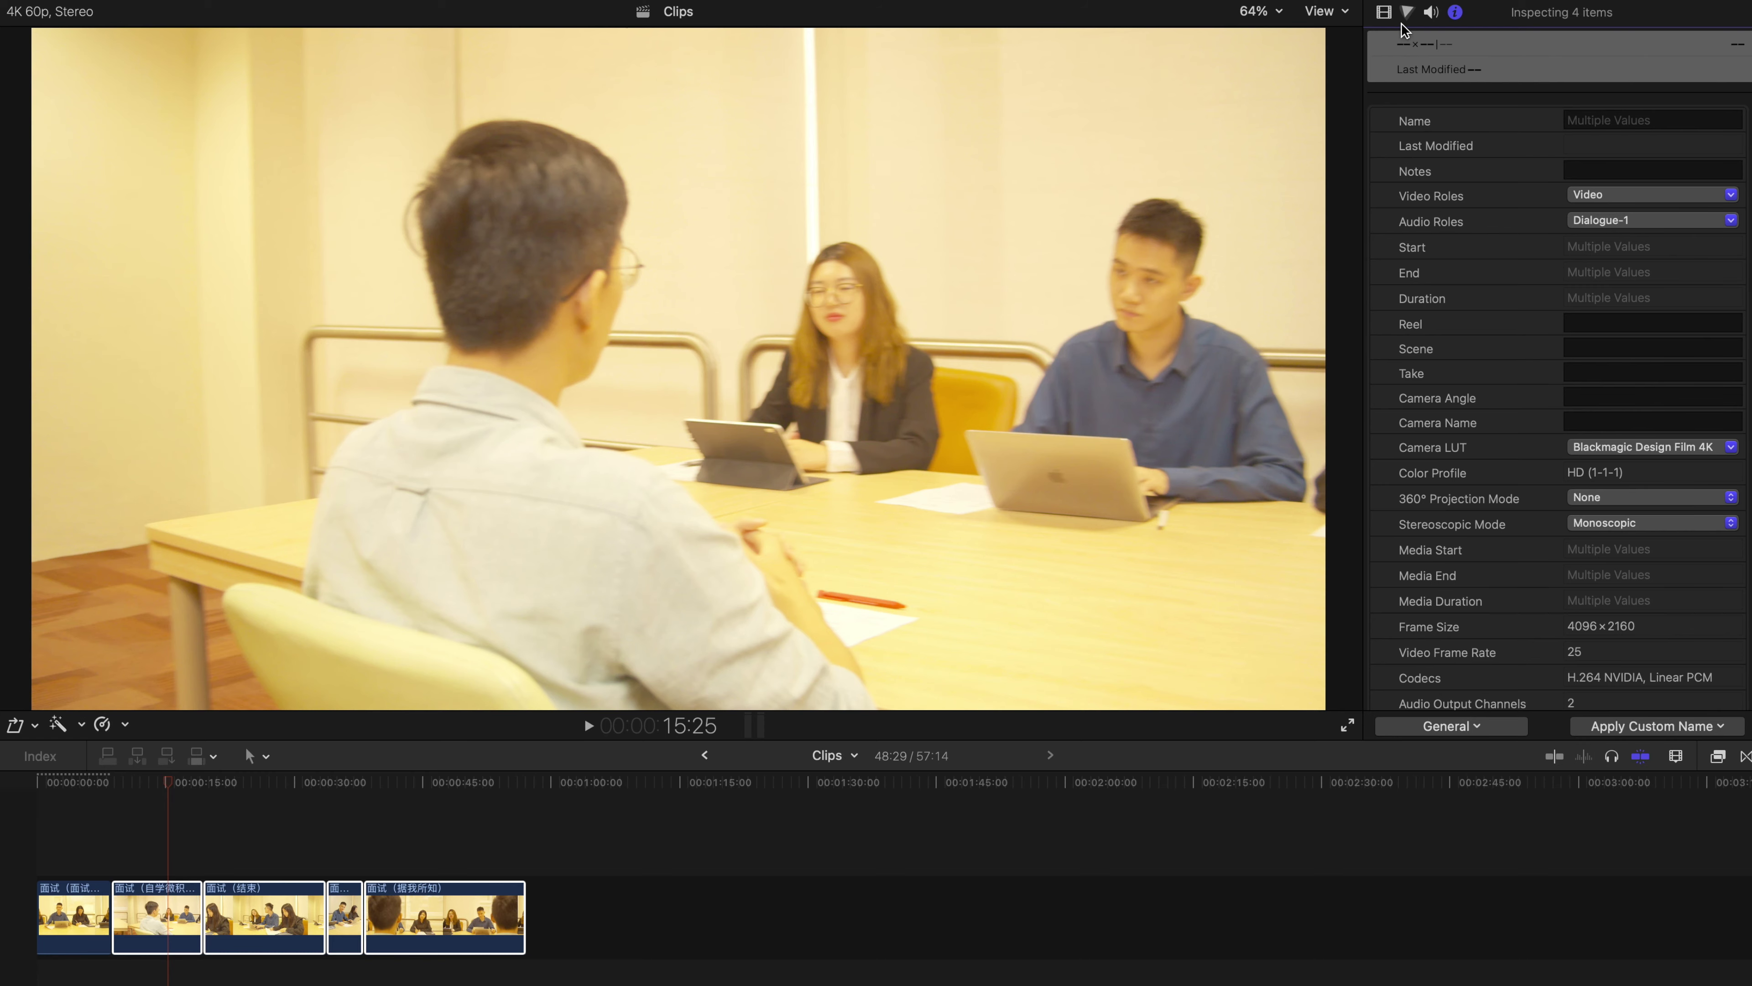
Select the four clips after the first and apply automatic Balance Color to them
{"action": "left_click", "coordinate": [1385, 12]}
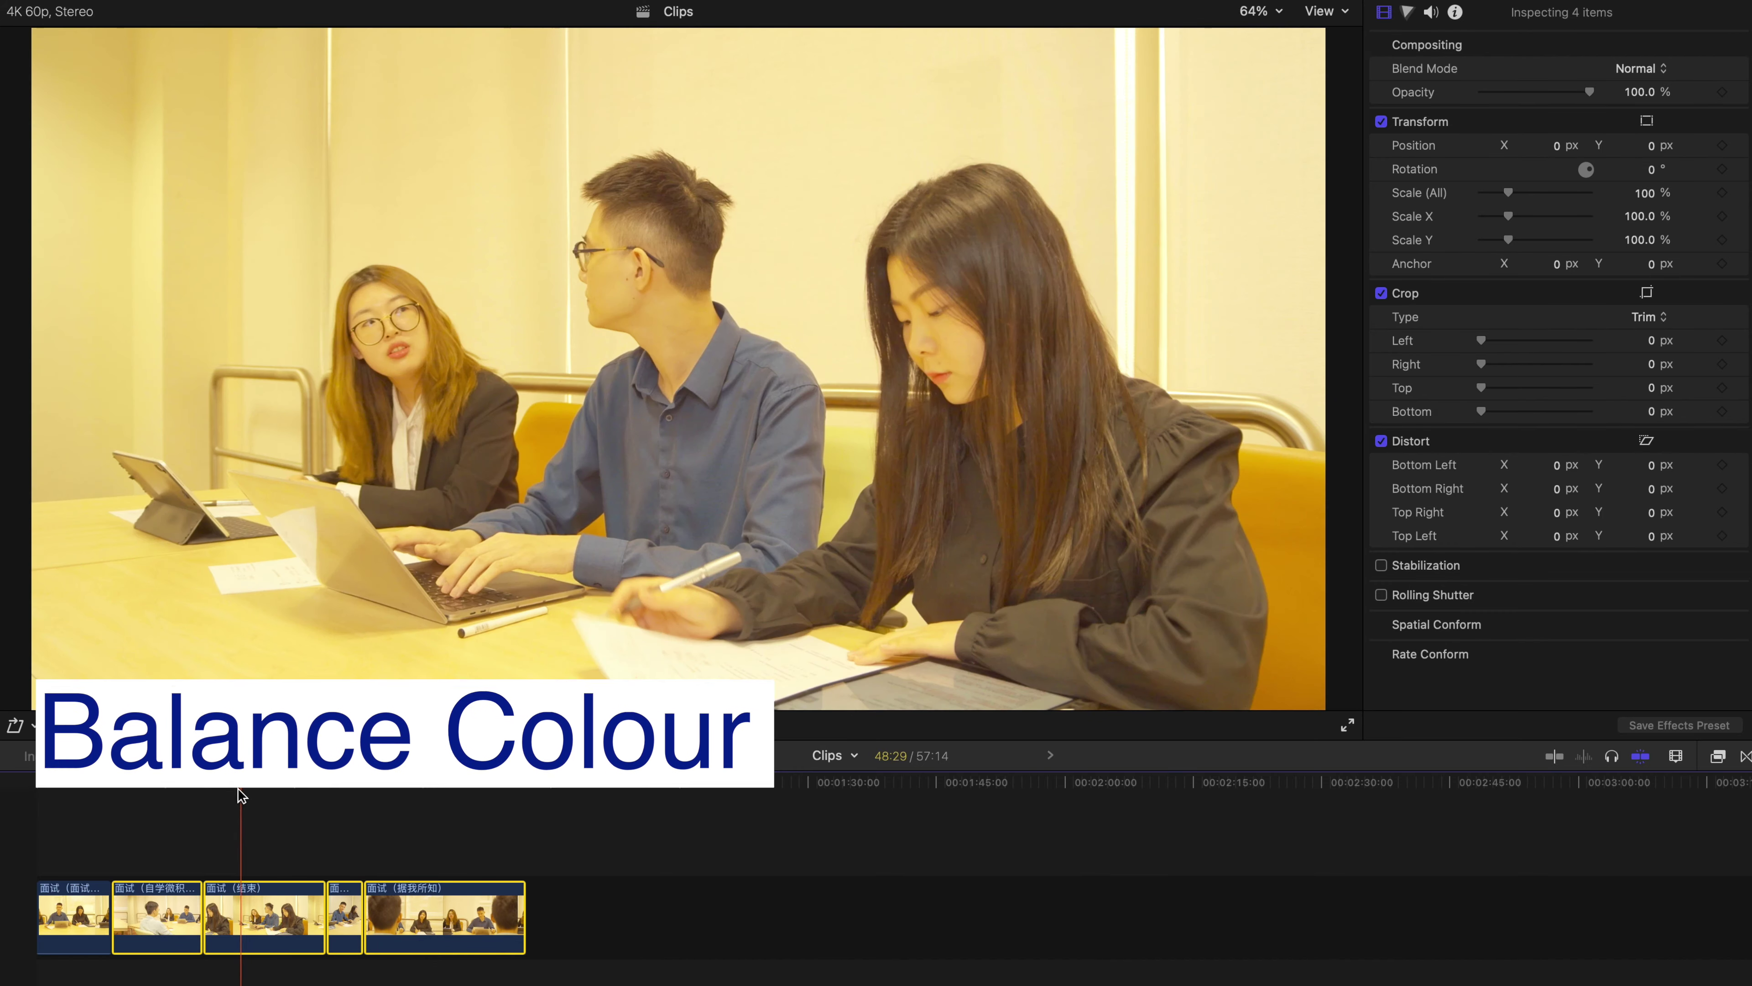
{"action": "left_click_drag", "start_coordinate": [238, 788], "coordinate": [172, 793]}
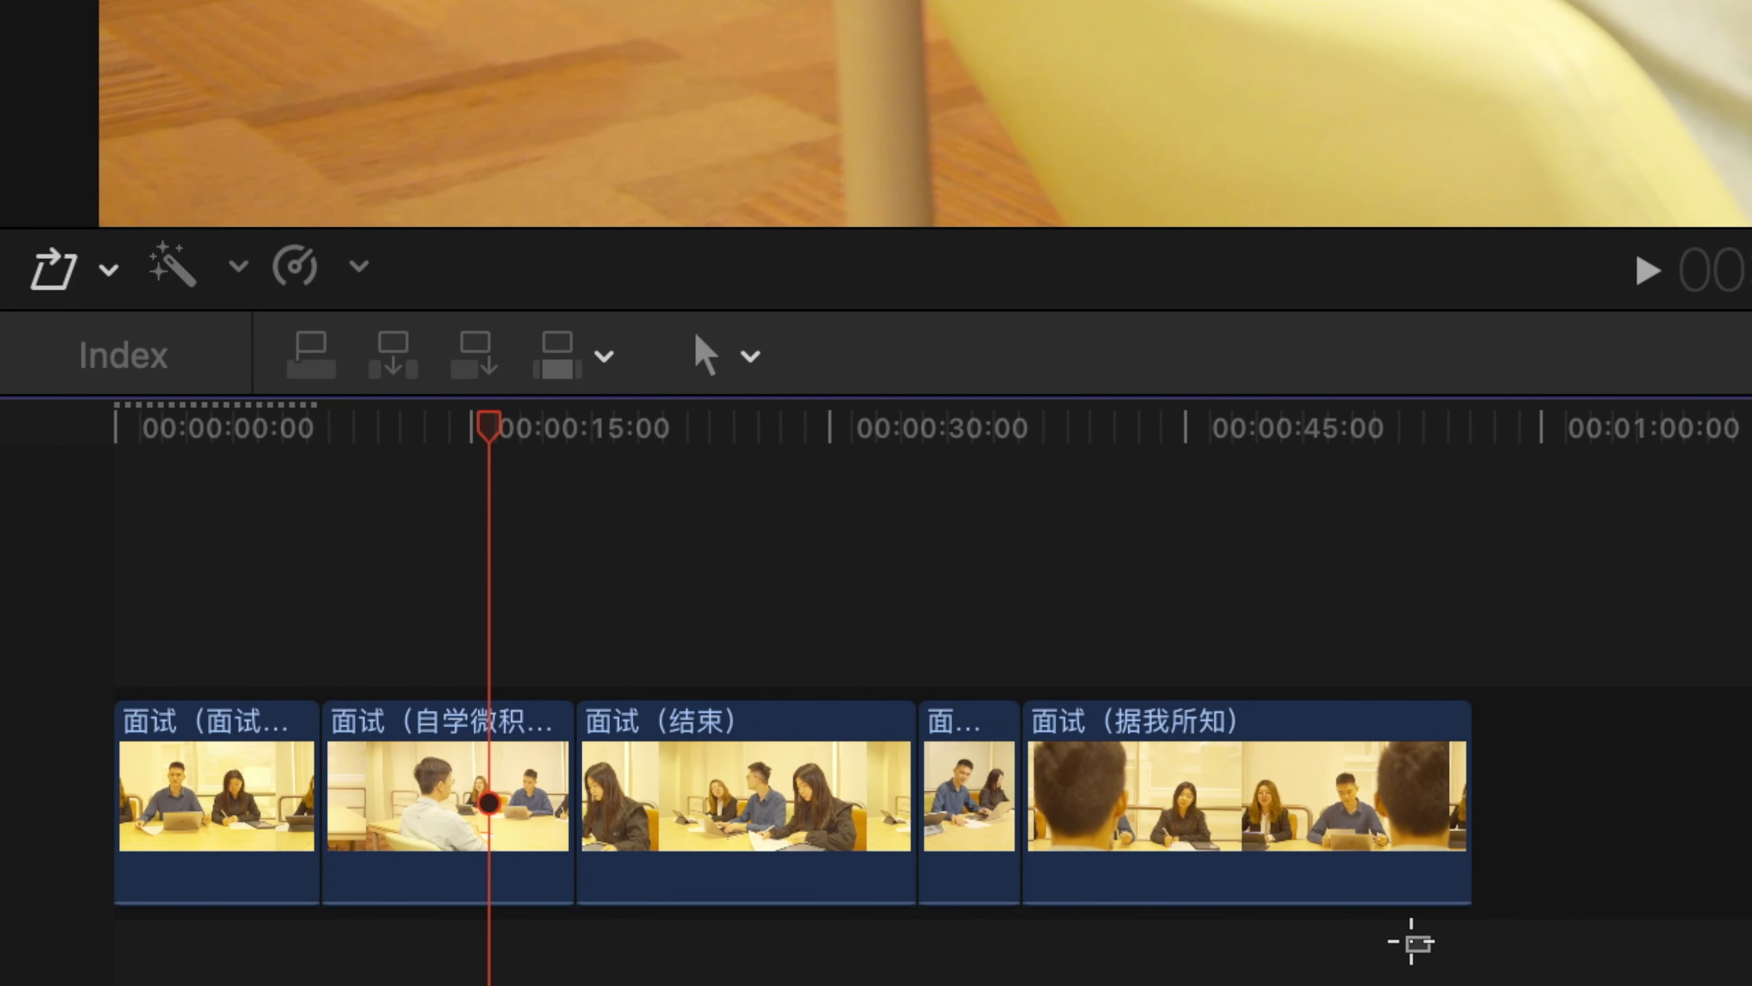
{"action": "left_click_drag", "start_coordinate": [511, 968], "coordinate": [174, 835]}
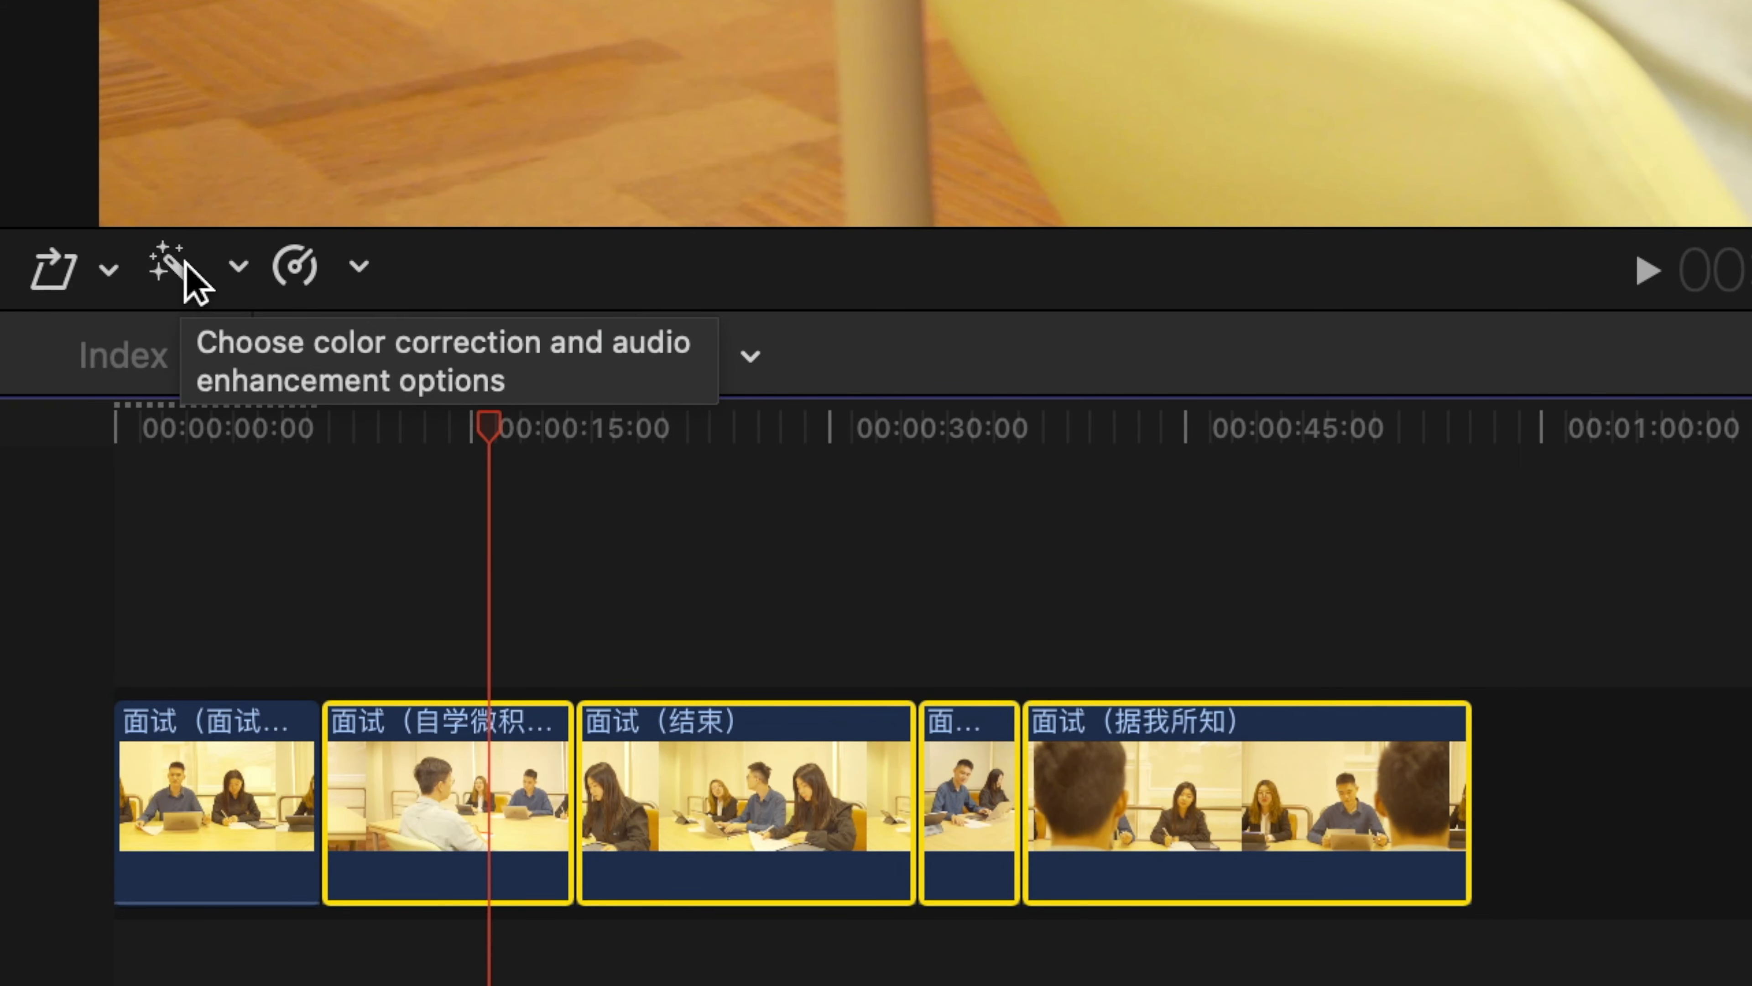
{"action": "left_click", "coordinate": [239, 266]}
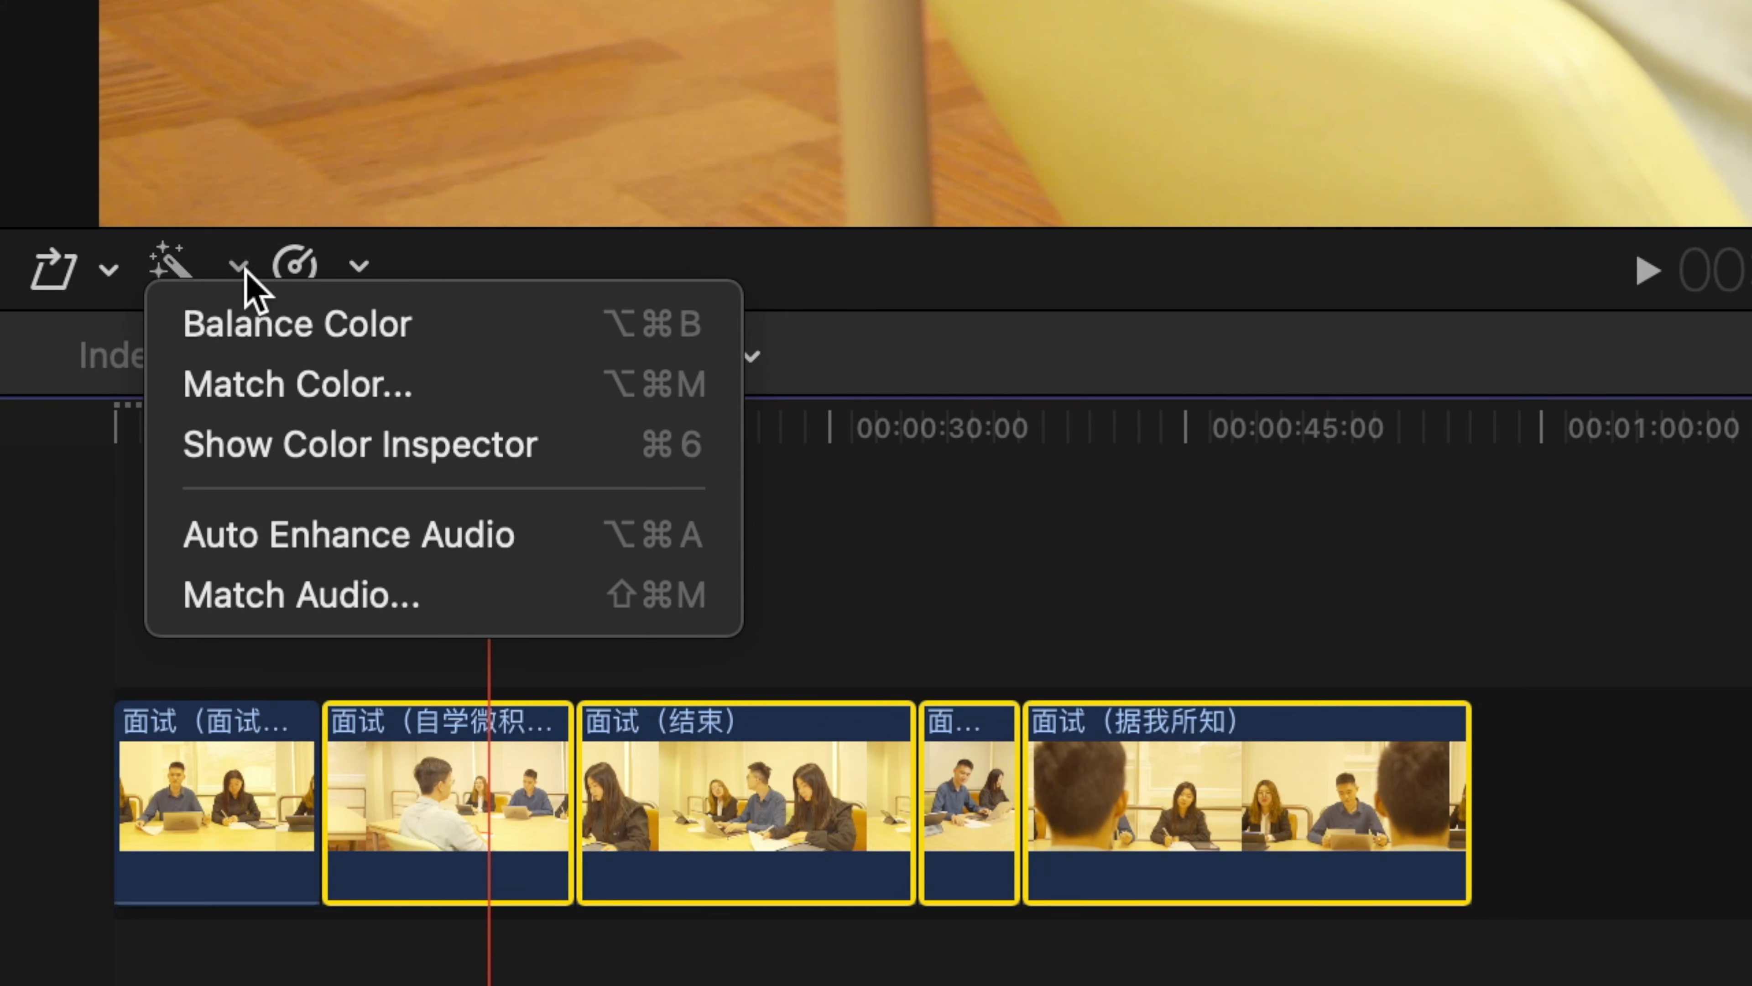
{"action": "left_click", "coordinate": [207, 338]}
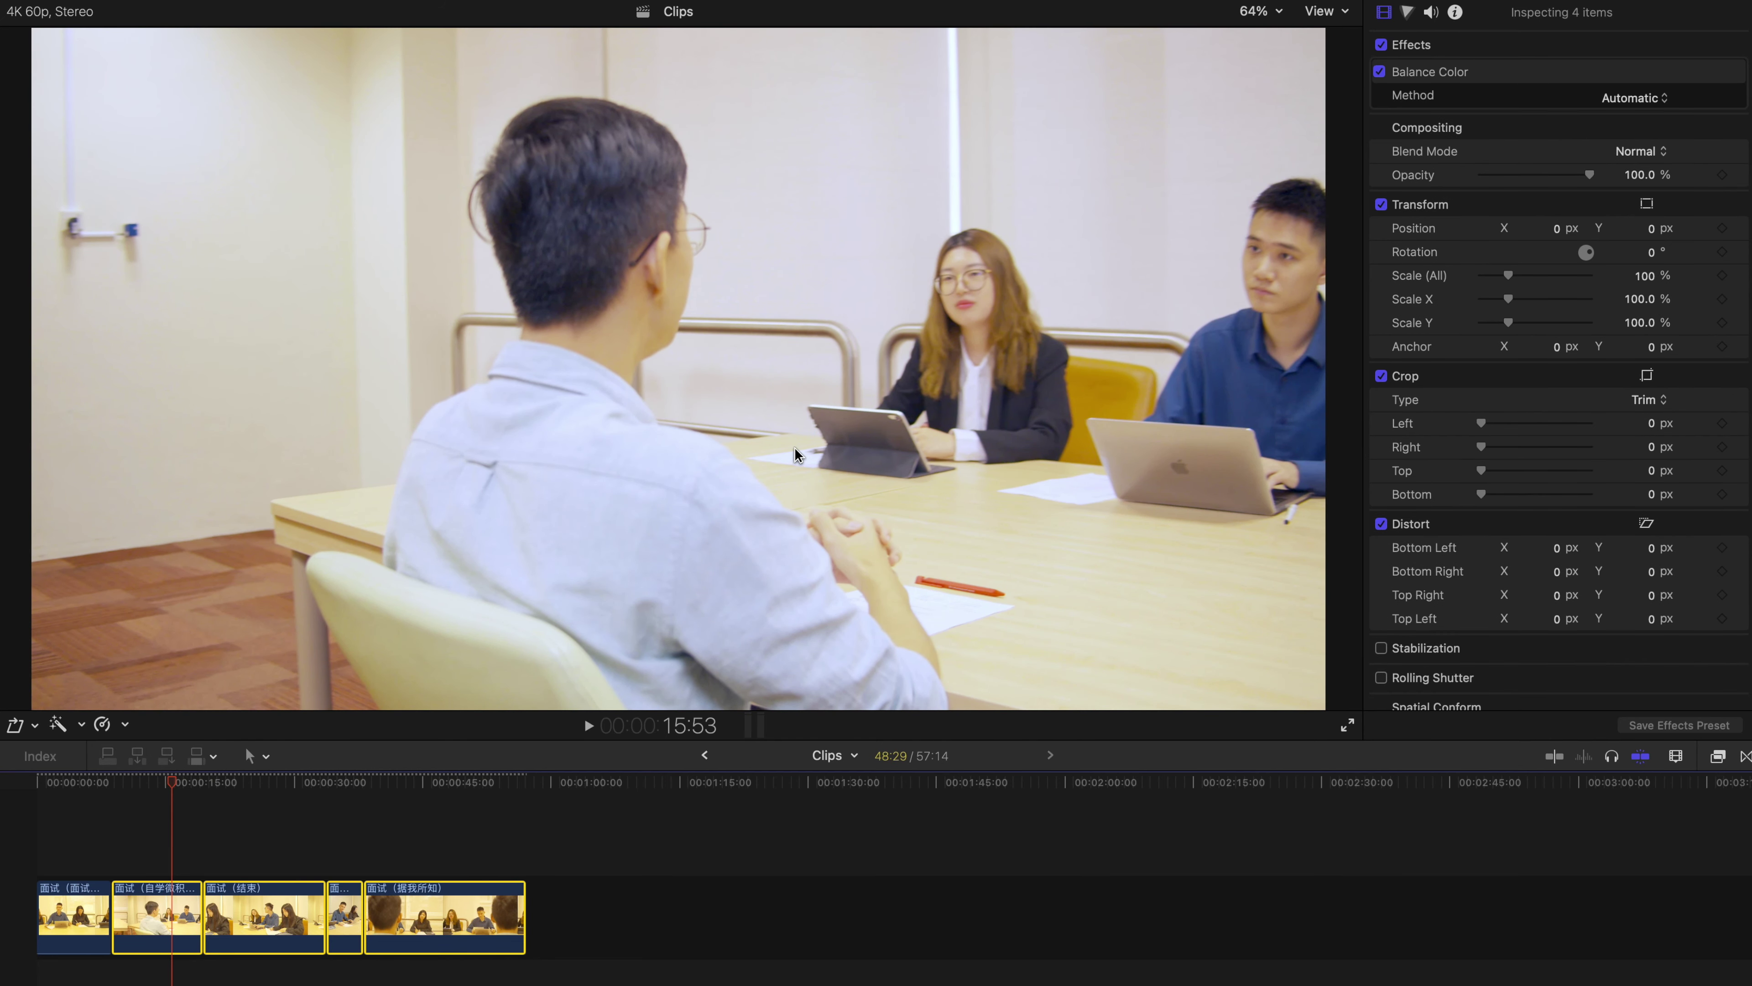
Select the second interview clip, show its colour controls and preview the balanced footage
{"action": "left_click", "coordinate": [148, 912]}
{"action": "key", "text": "super+6"}
{"action": "mouse_move", "coordinate": [149, 801]}
{"action": "left_mouse_down"}
{"action": "mouse_move", "coordinate": [391, 806]}
{"action": "mouse_move", "coordinate": [156, 818]}
{"action": "left_mouse_up"}
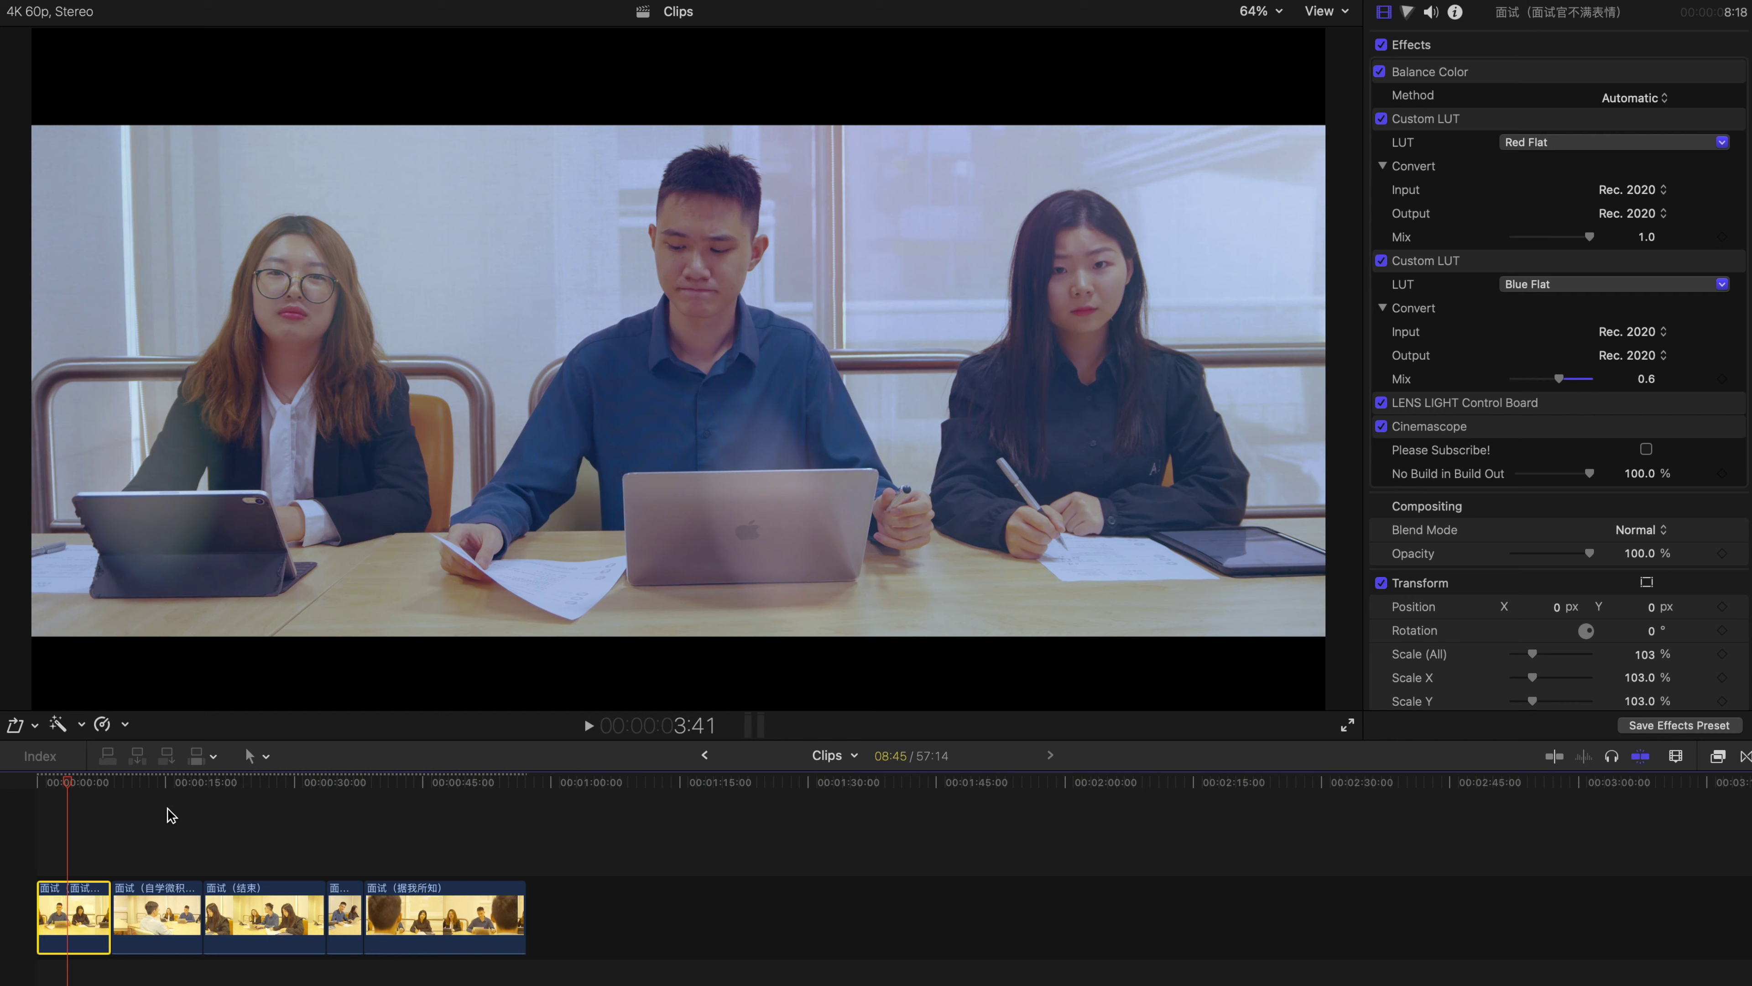
Paste the first clip's Effects and Transform Scale attributes onto the four later clips
{"action": "left_click_drag", "start_coordinate": [148, 824], "coordinate": [445, 932]}
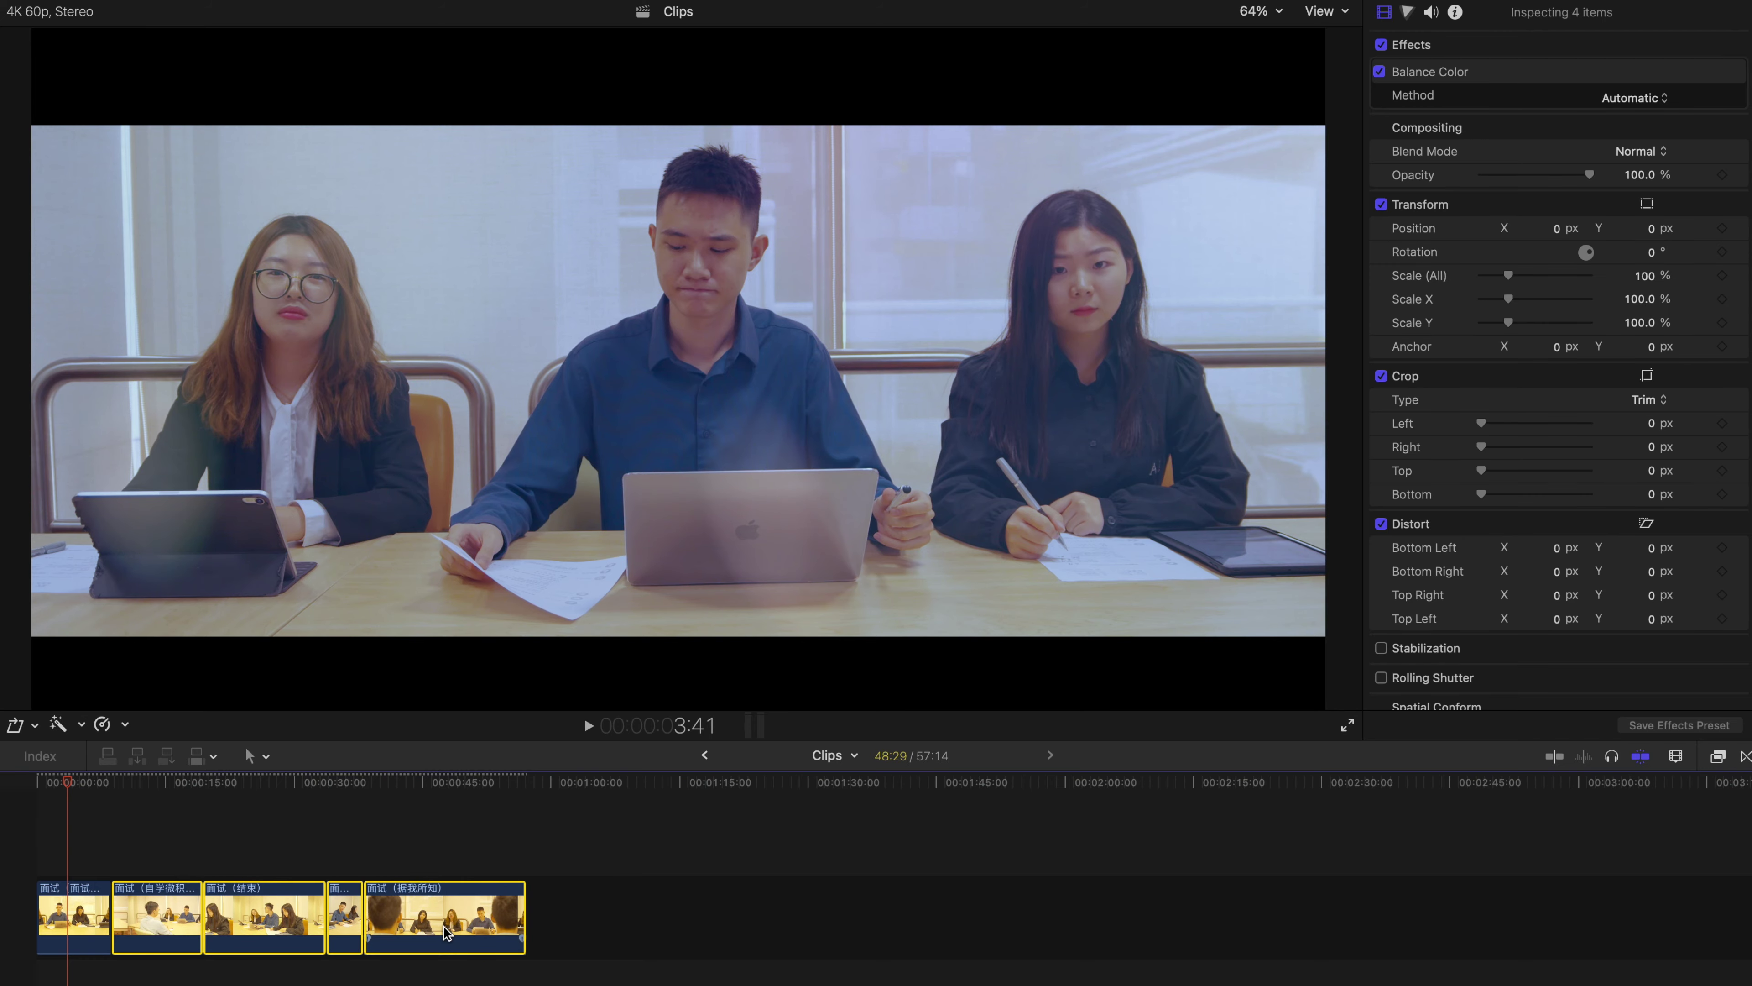
{"action": "key", "text": "shift+super+v"}
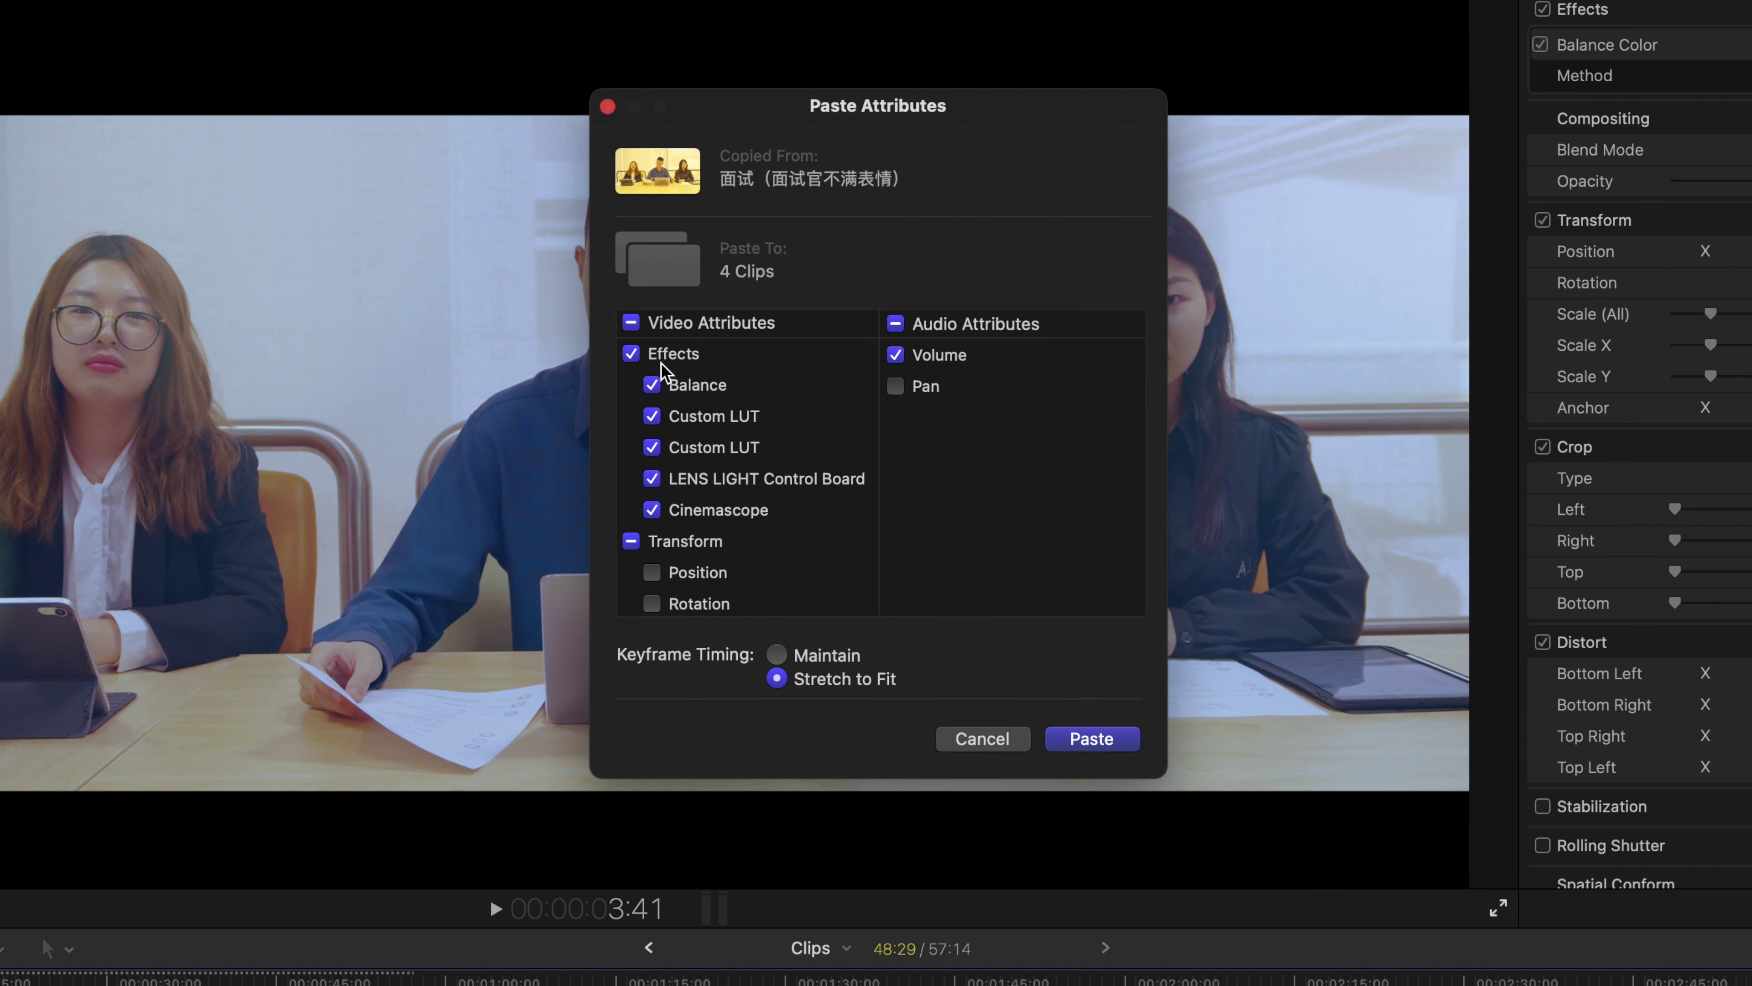
{"action": "scroll", "coordinate": [715, 316], "scroll_direction": "down", "scroll_amount": 1}
{"action": "scroll", "coordinate": [675, 366], "scroll_direction": "down", "scroll_amount": 5}
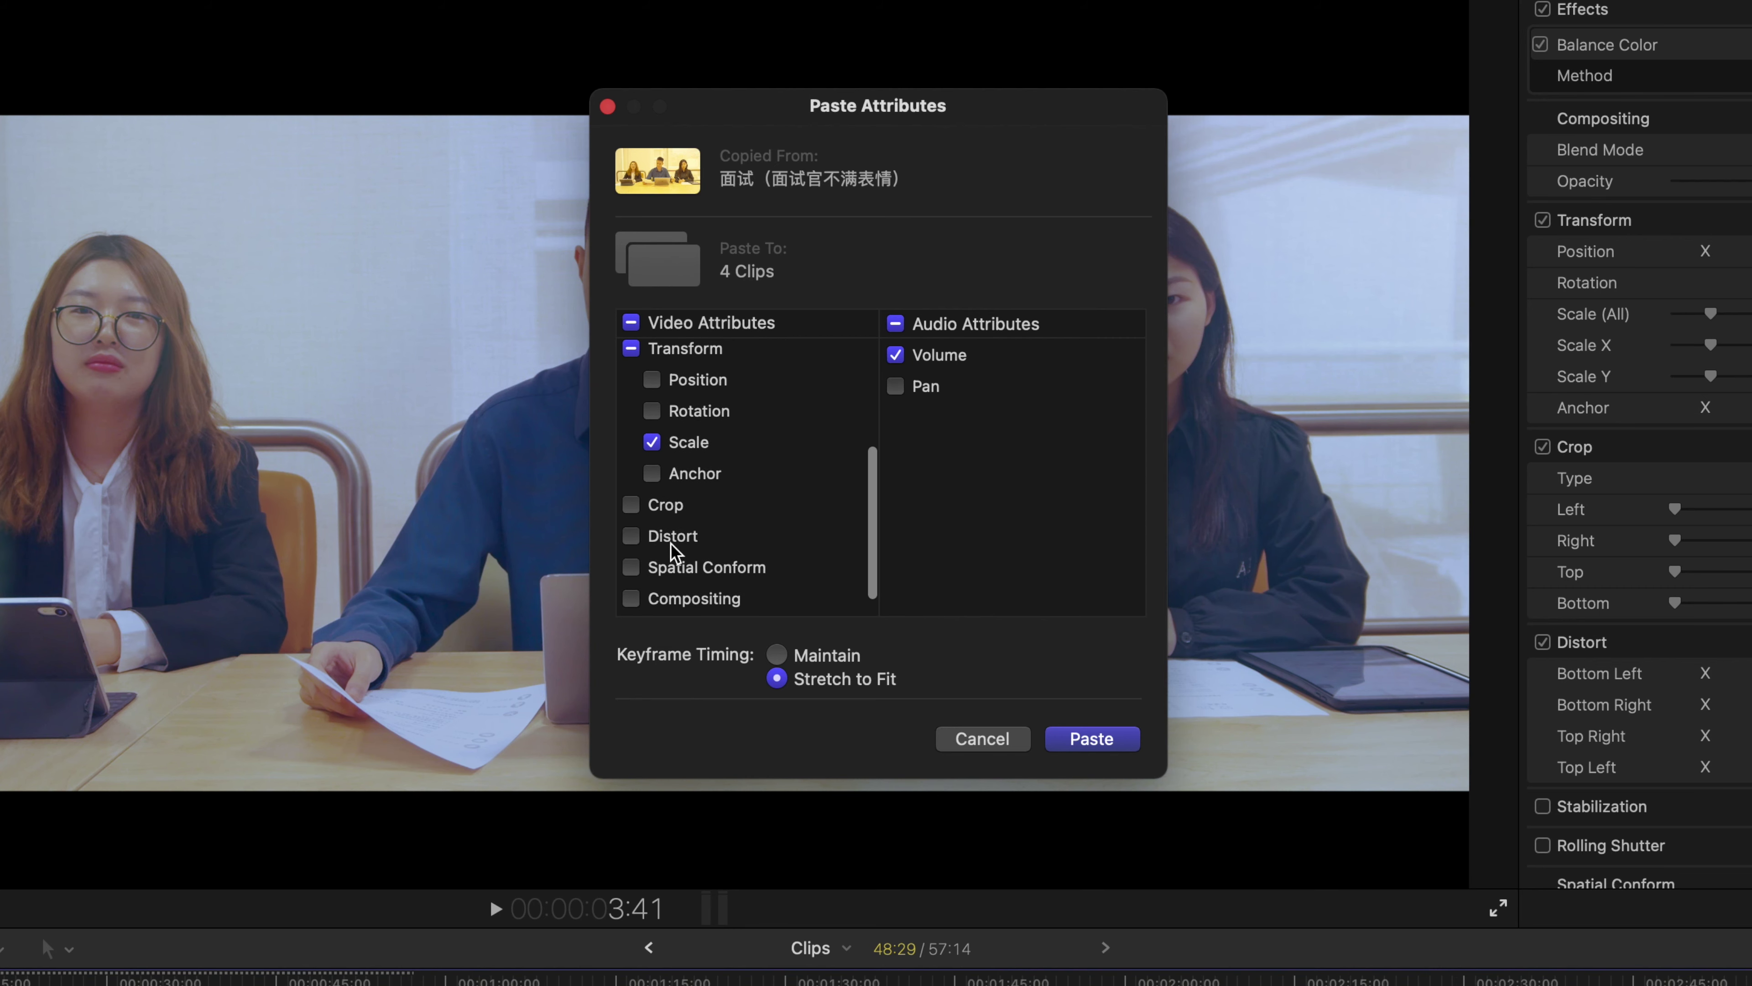
{"action": "scroll", "coordinate": [687, 539], "scroll_direction": "down", "scroll_amount": 1}
{"action": "scroll", "coordinate": [778, 533], "scroll_direction": "up", "scroll_amount": 6}
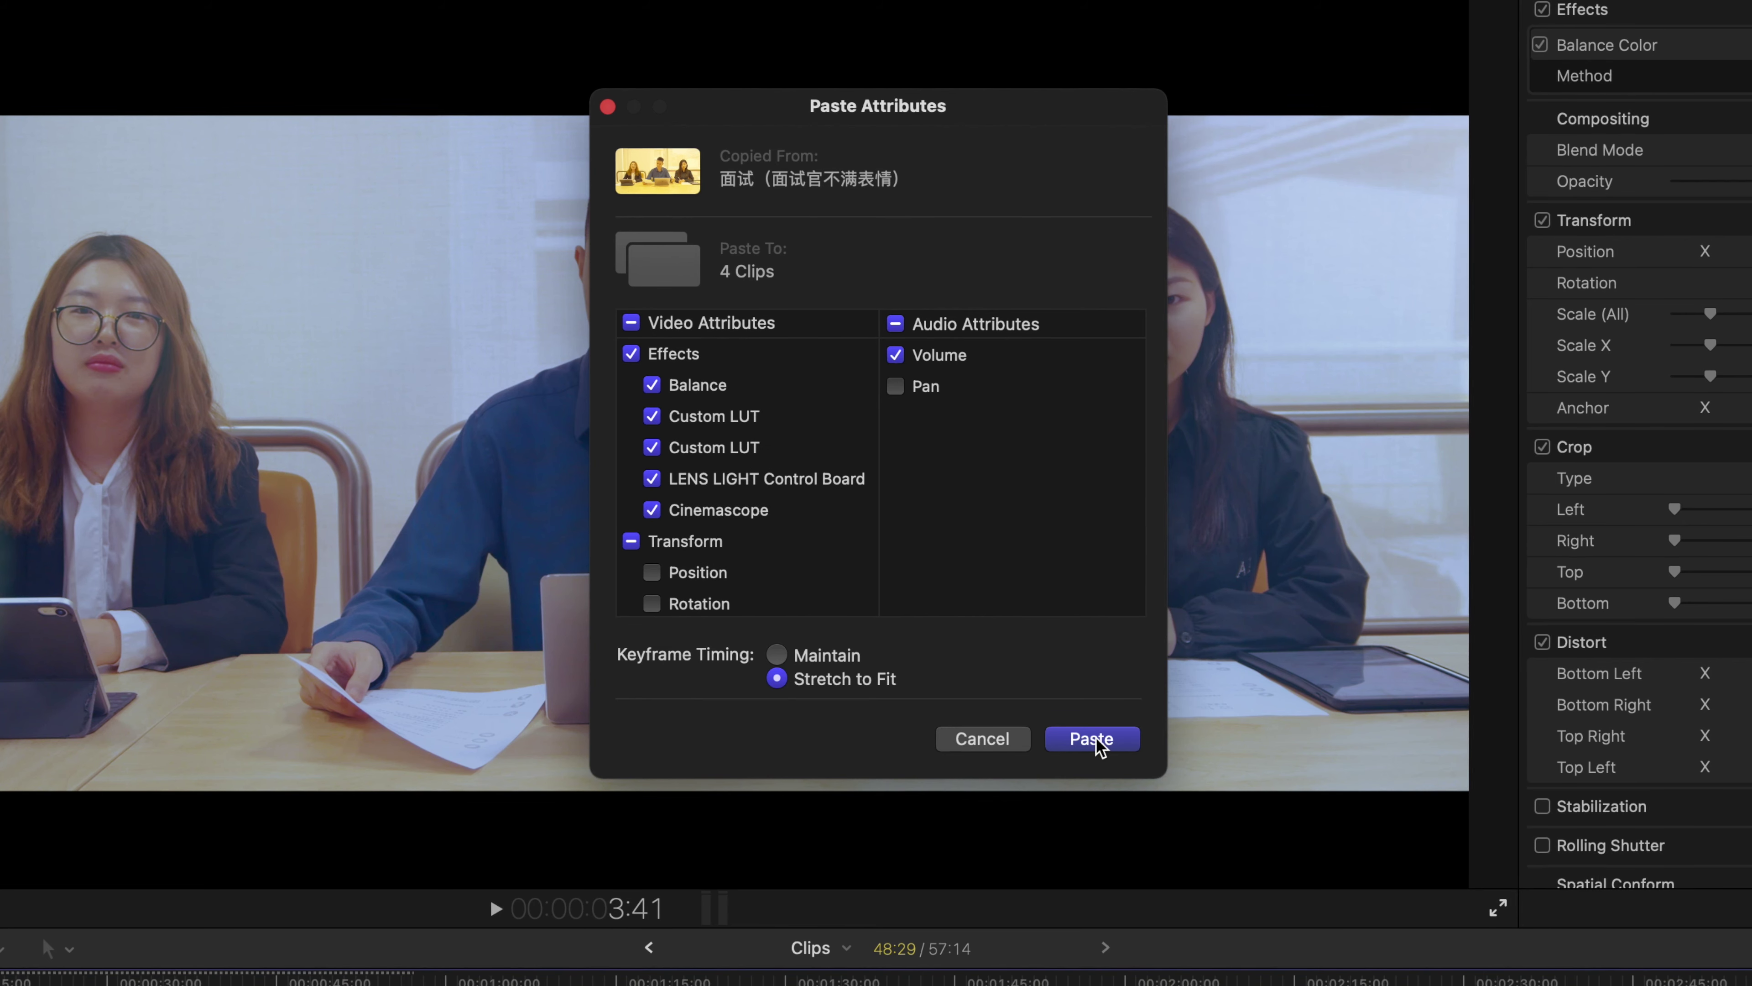
{"action": "key", "text": "Return"}
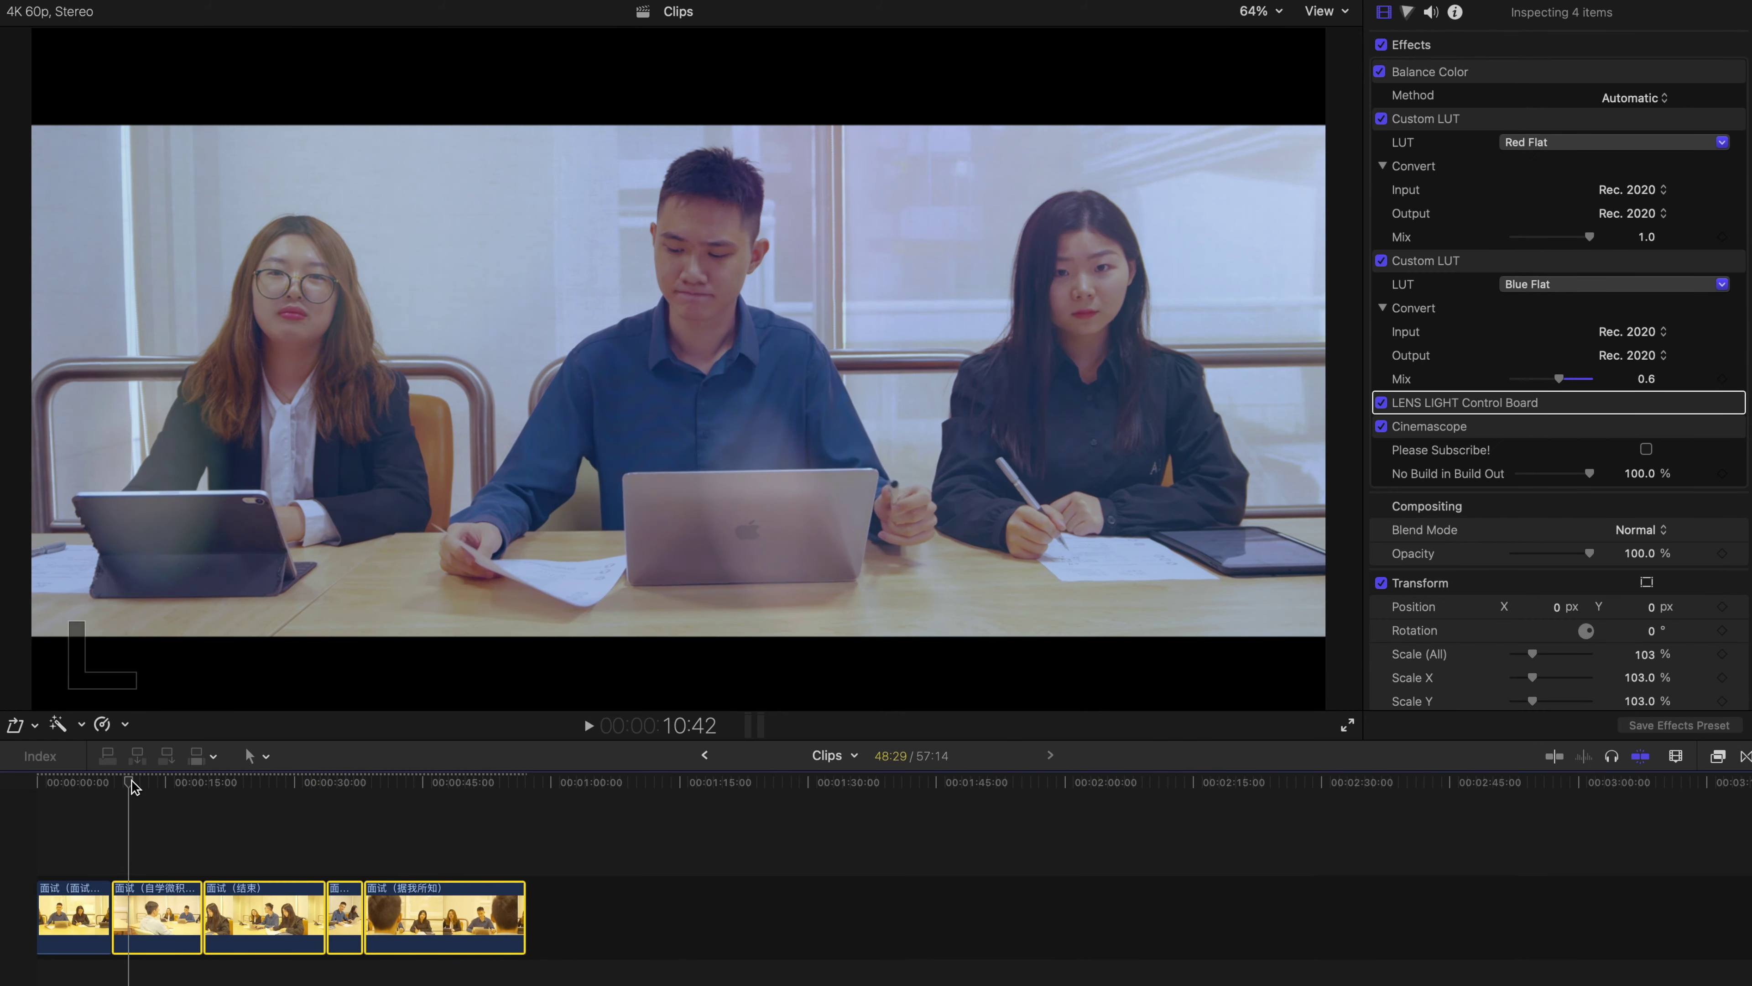
Delete the LENS LIGHT Control Board effect from the 面试（结束） clip
{"action": "left_click_drag", "start_coordinate": [131, 786], "coordinate": [235, 793]}
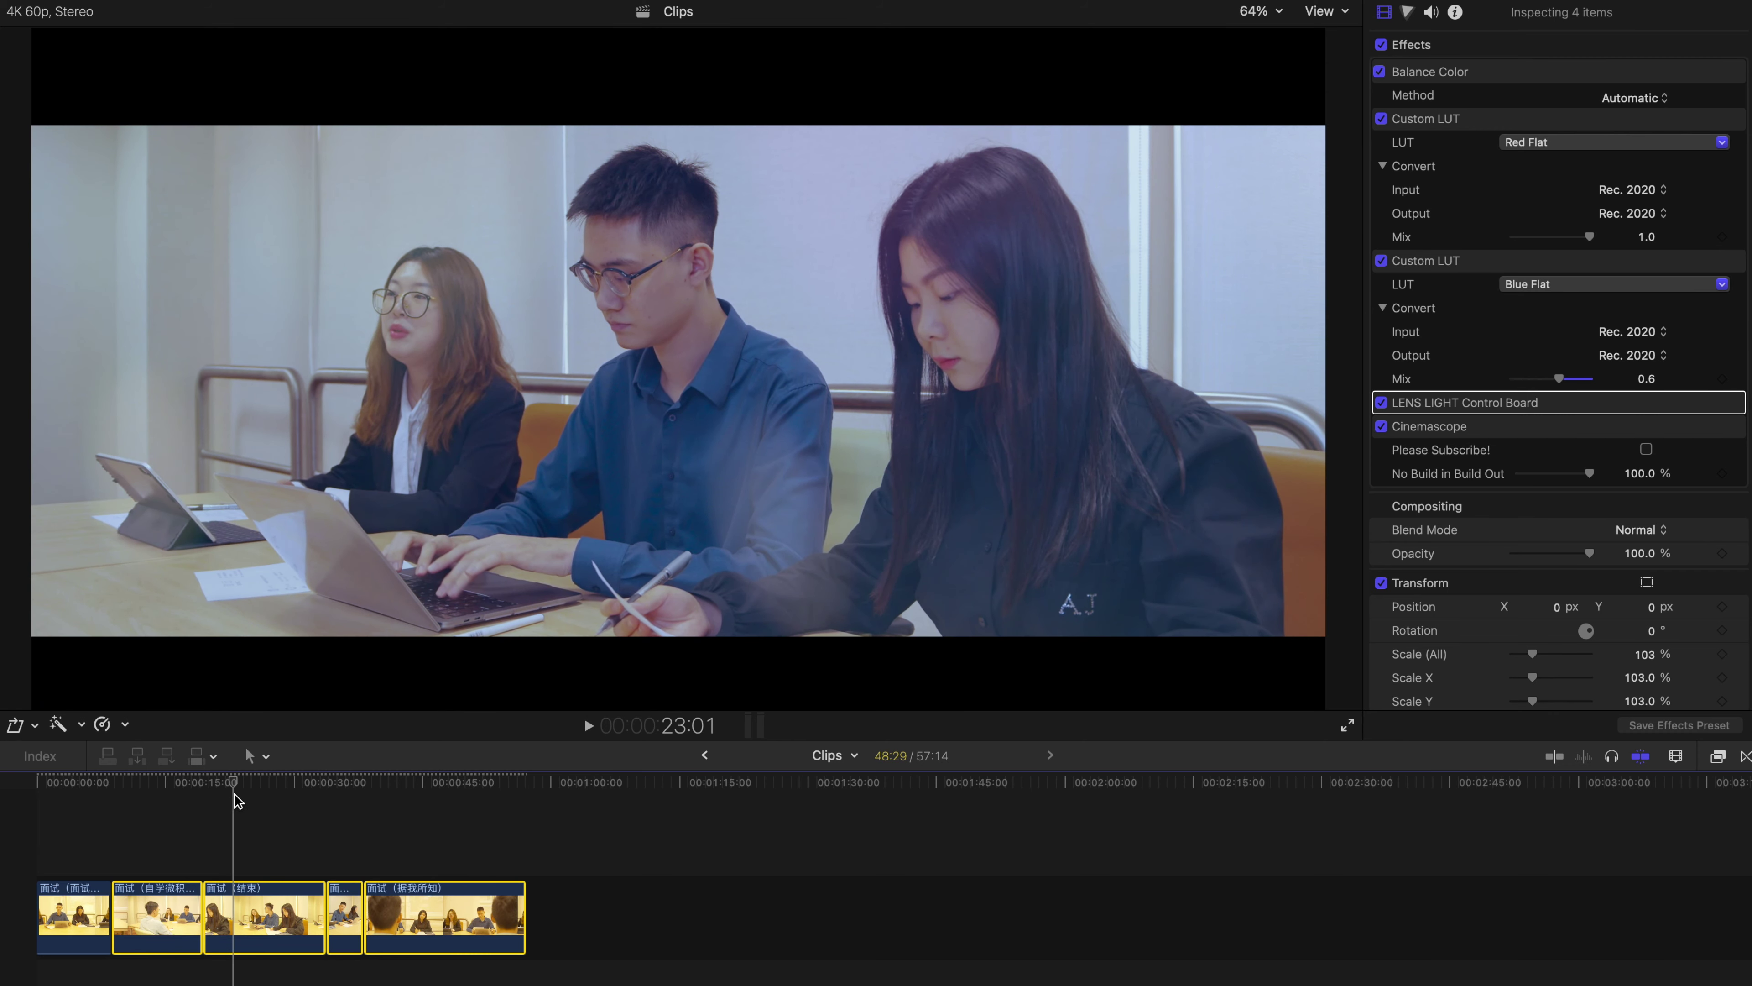
{"action": "left_click", "coordinate": [267, 876]}
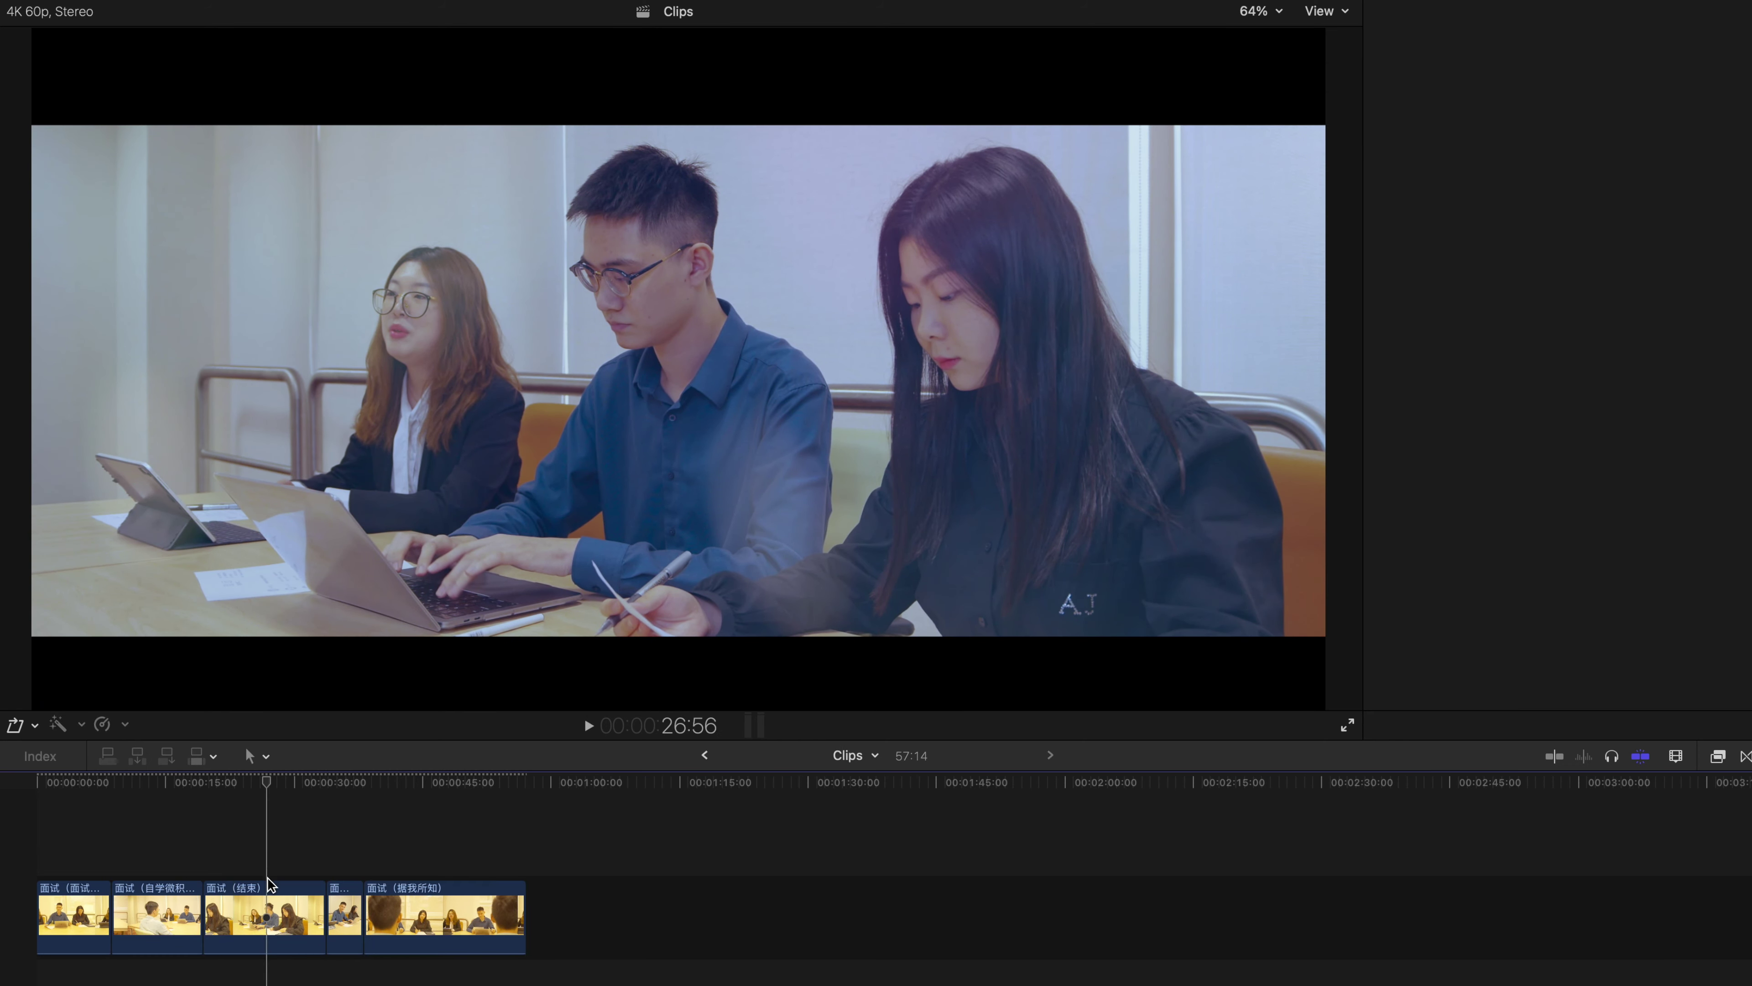
{"action": "left_click", "coordinate": [269, 887]}
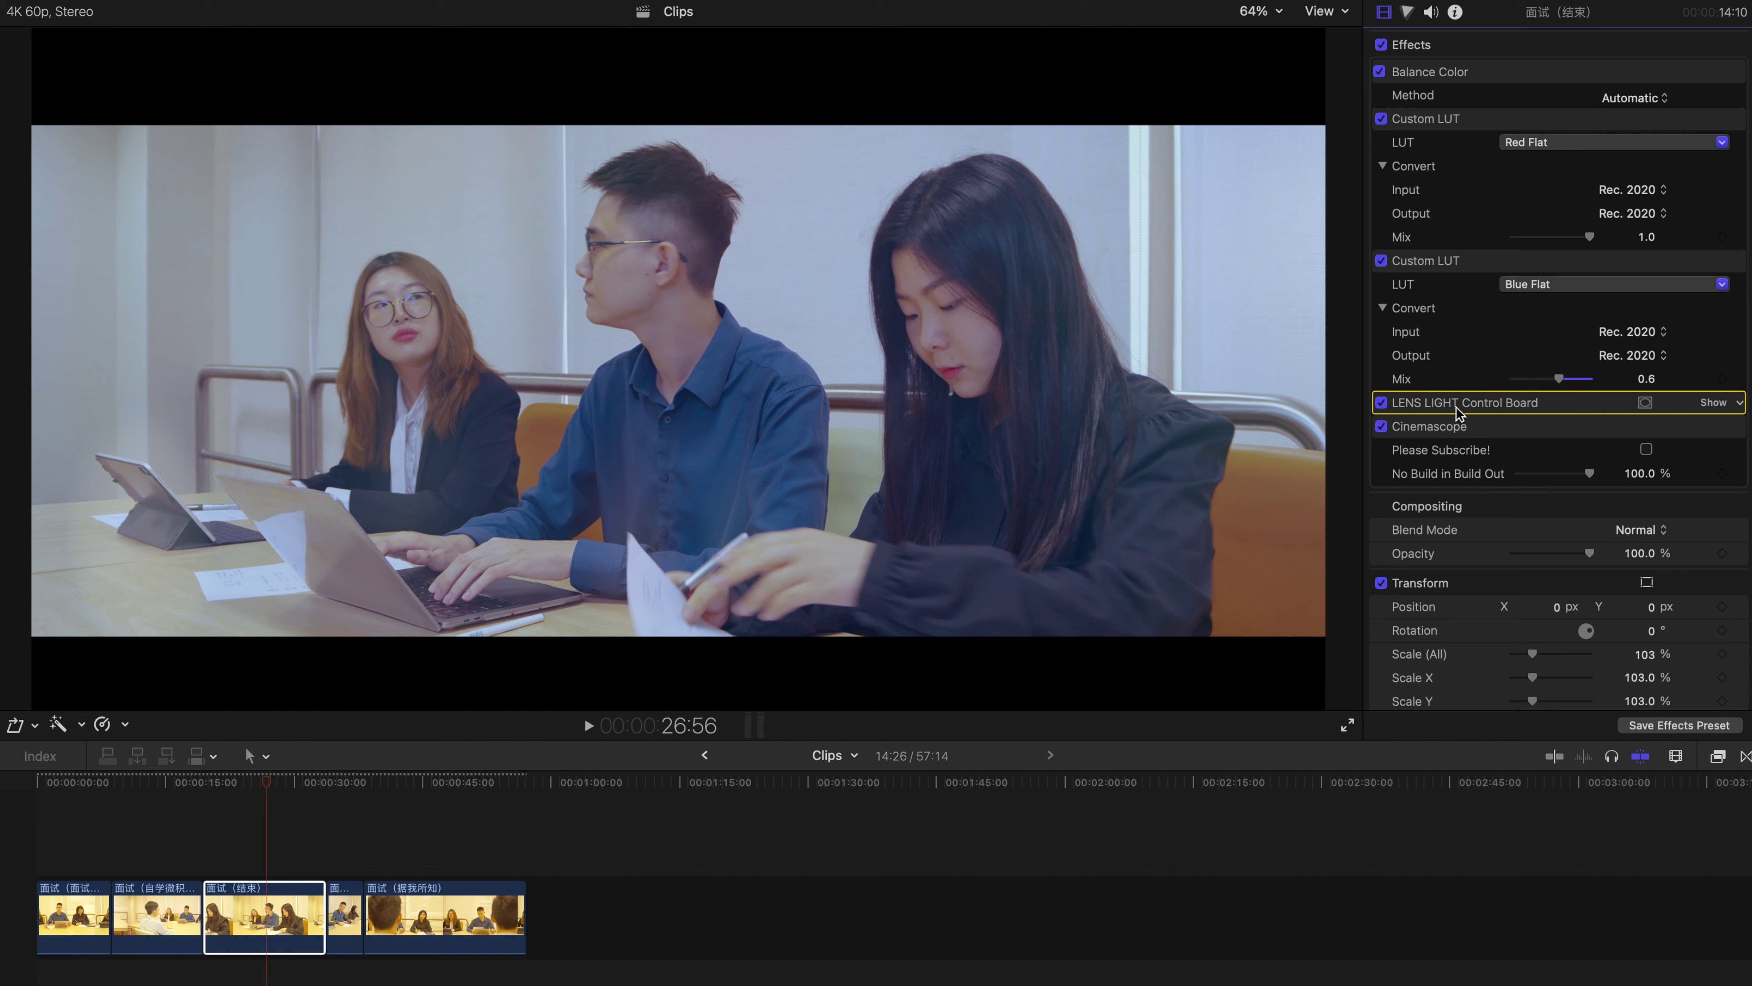
{"action": "key", "text": "Delete"}
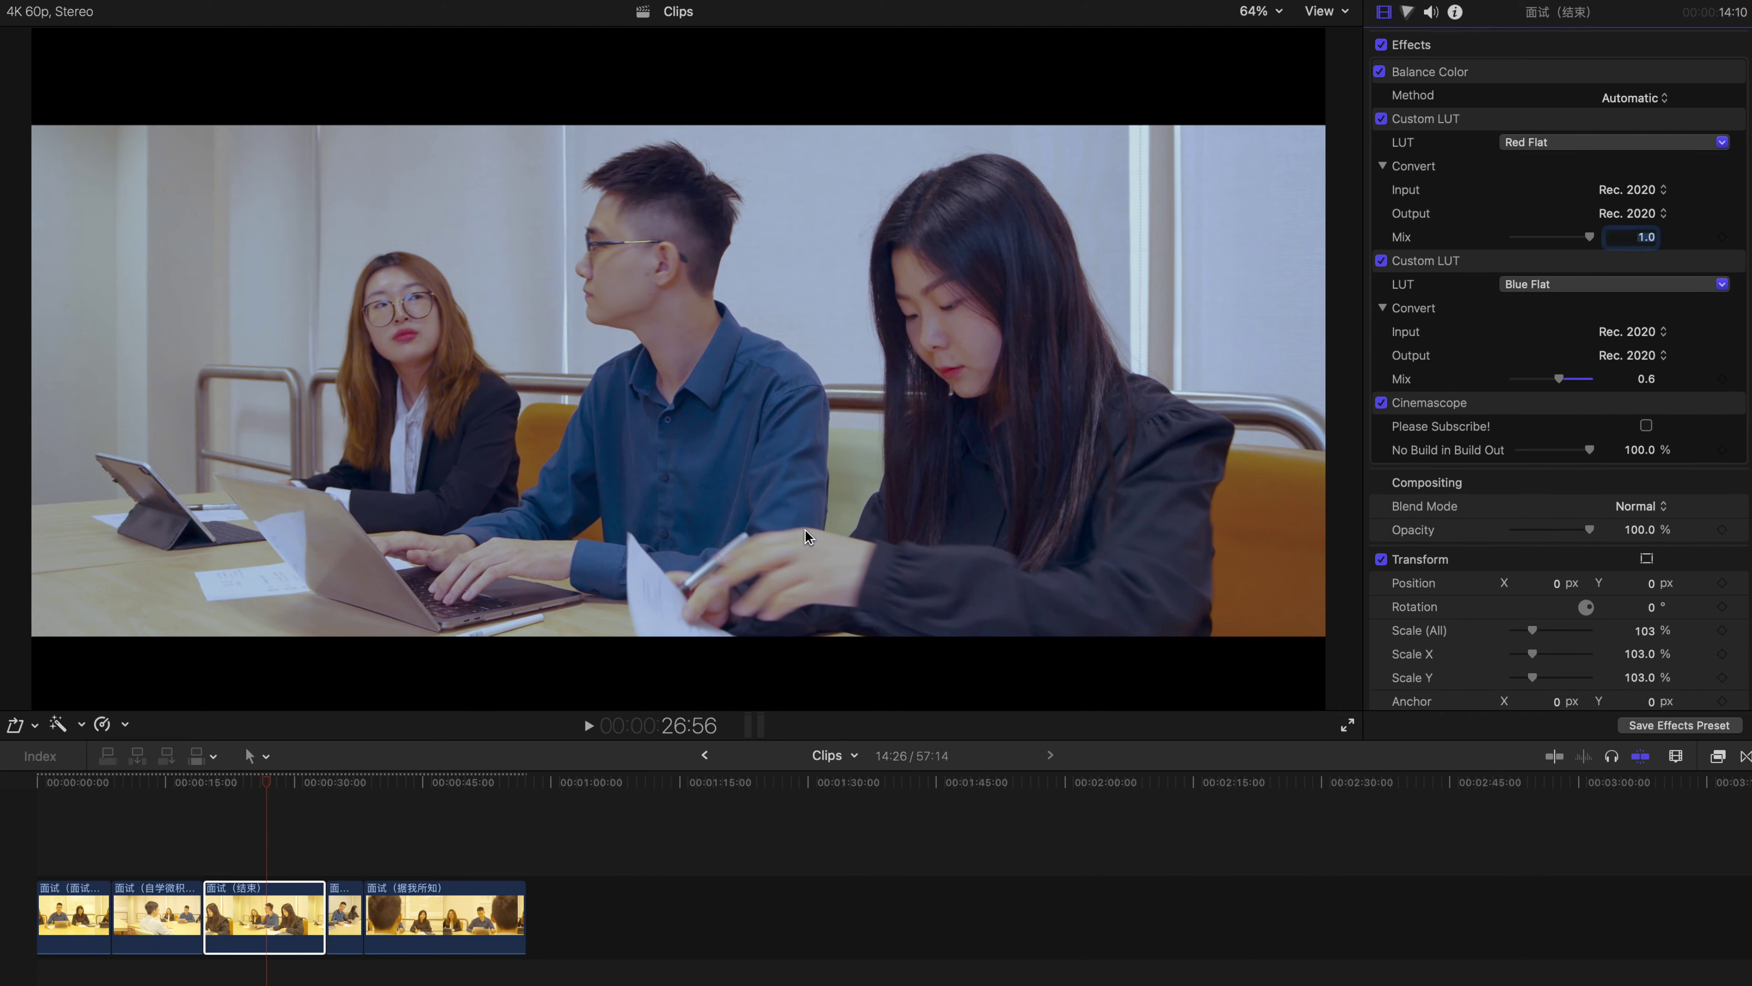
{"action": "key", "text": "Down"}
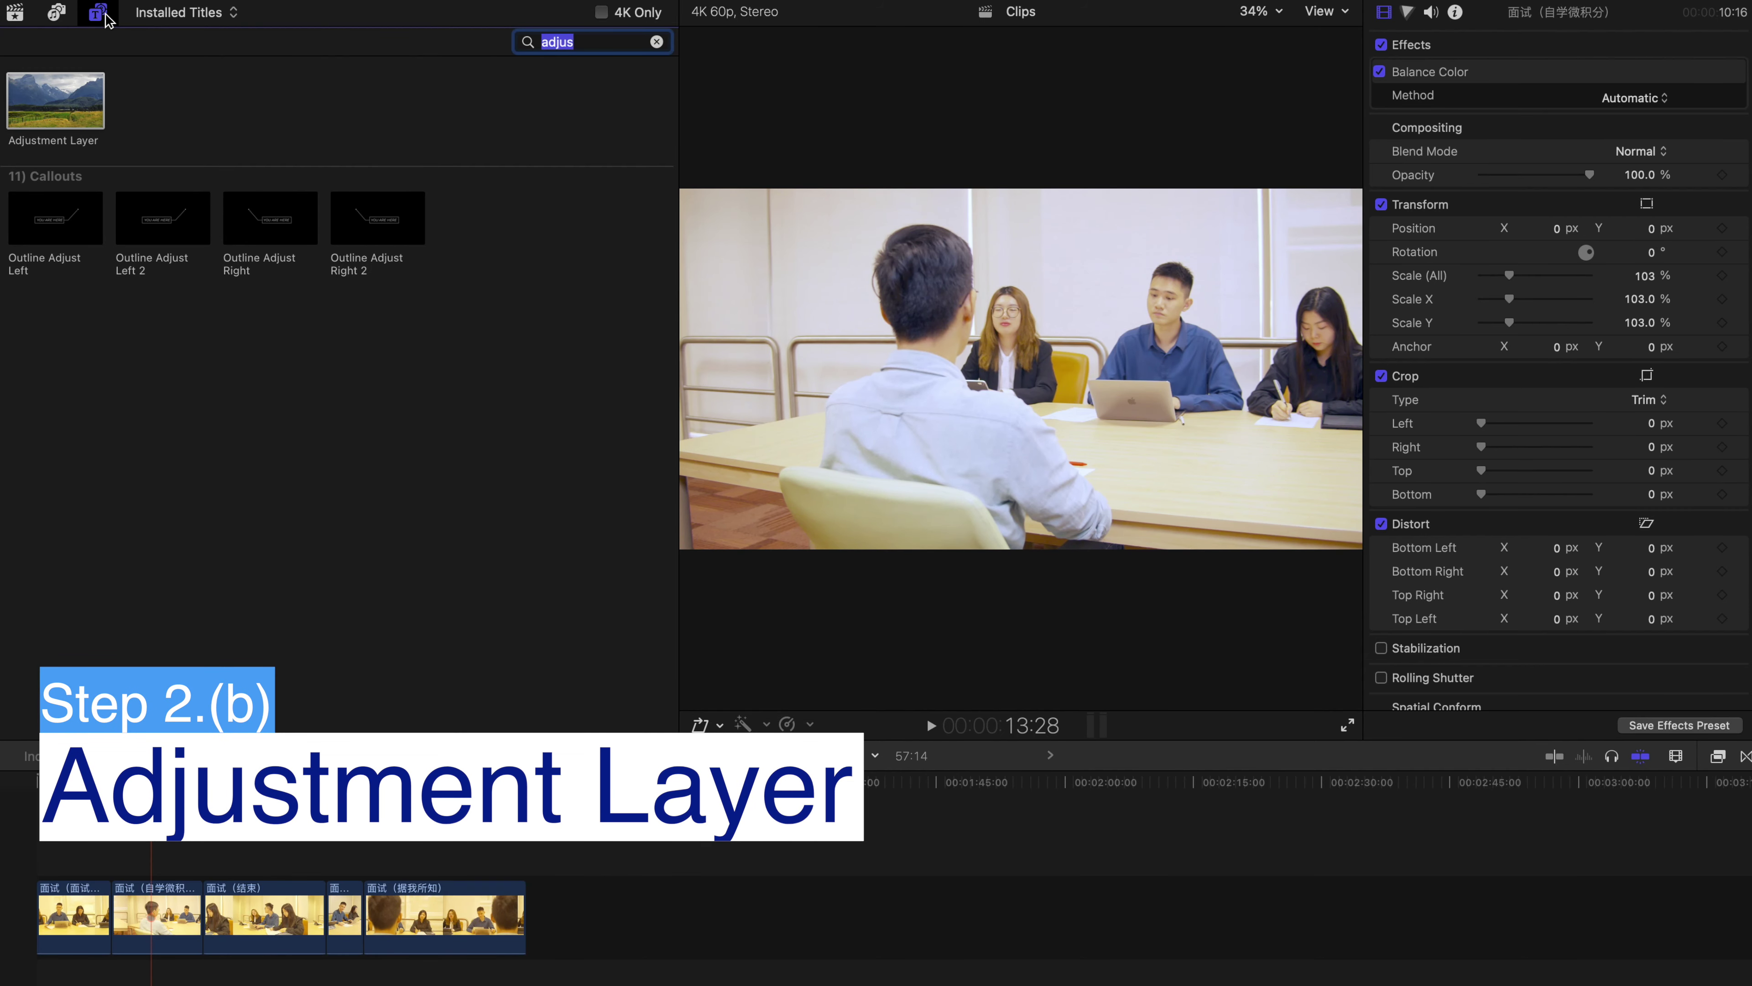
Place an Adjustment Layer above the interview clips, select it and hide the browser
{"action": "left_click_drag", "start_coordinate": [56, 100], "coordinate": [522, 874]}
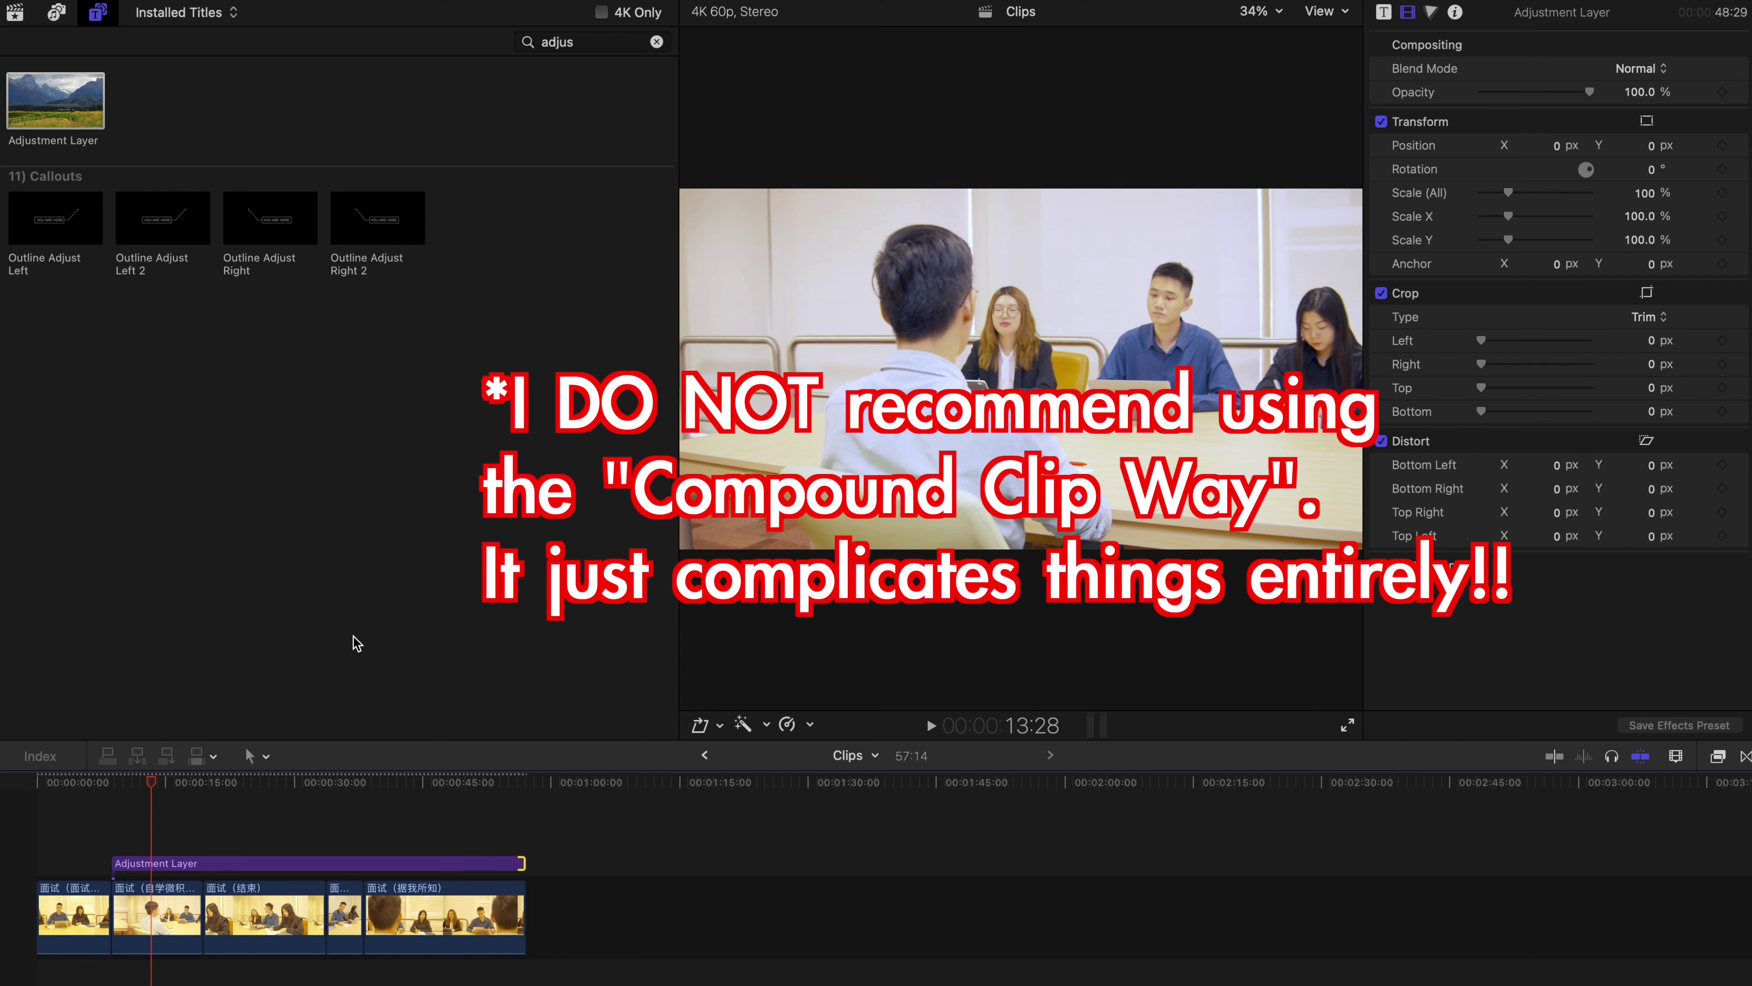
{"action": "left_click", "coordinate": [158, 782]}
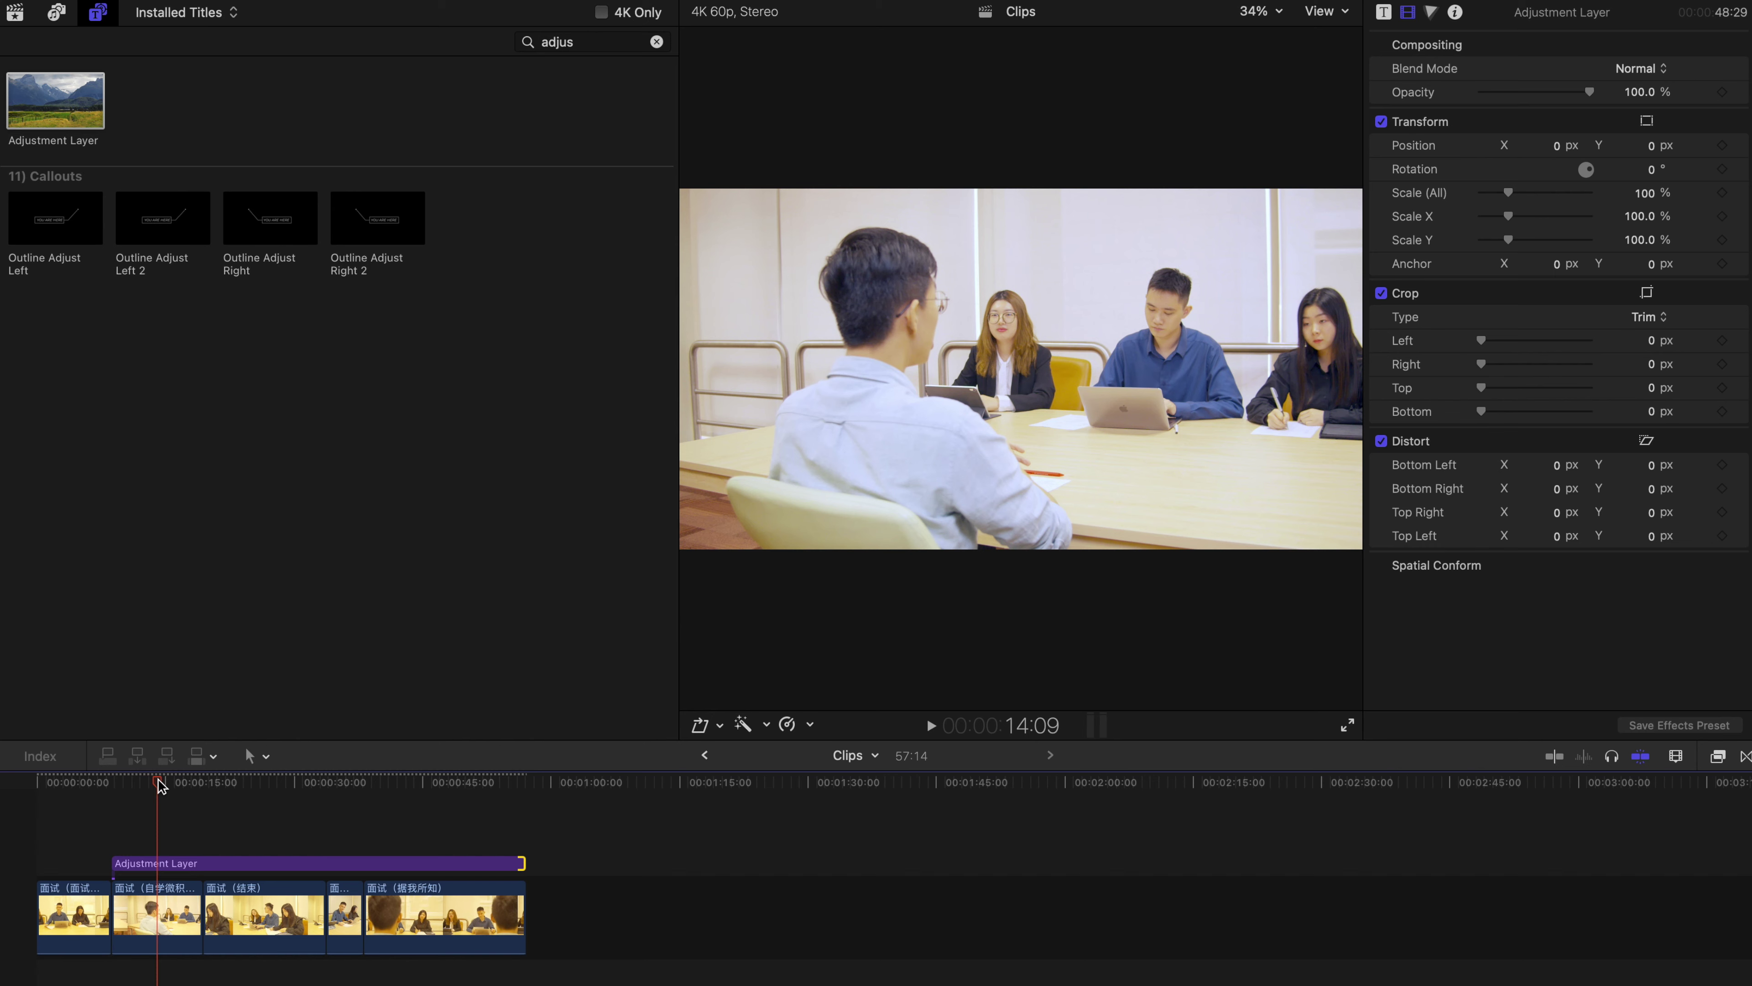
{"action": "left_click", "coordinate": [163, 864]}
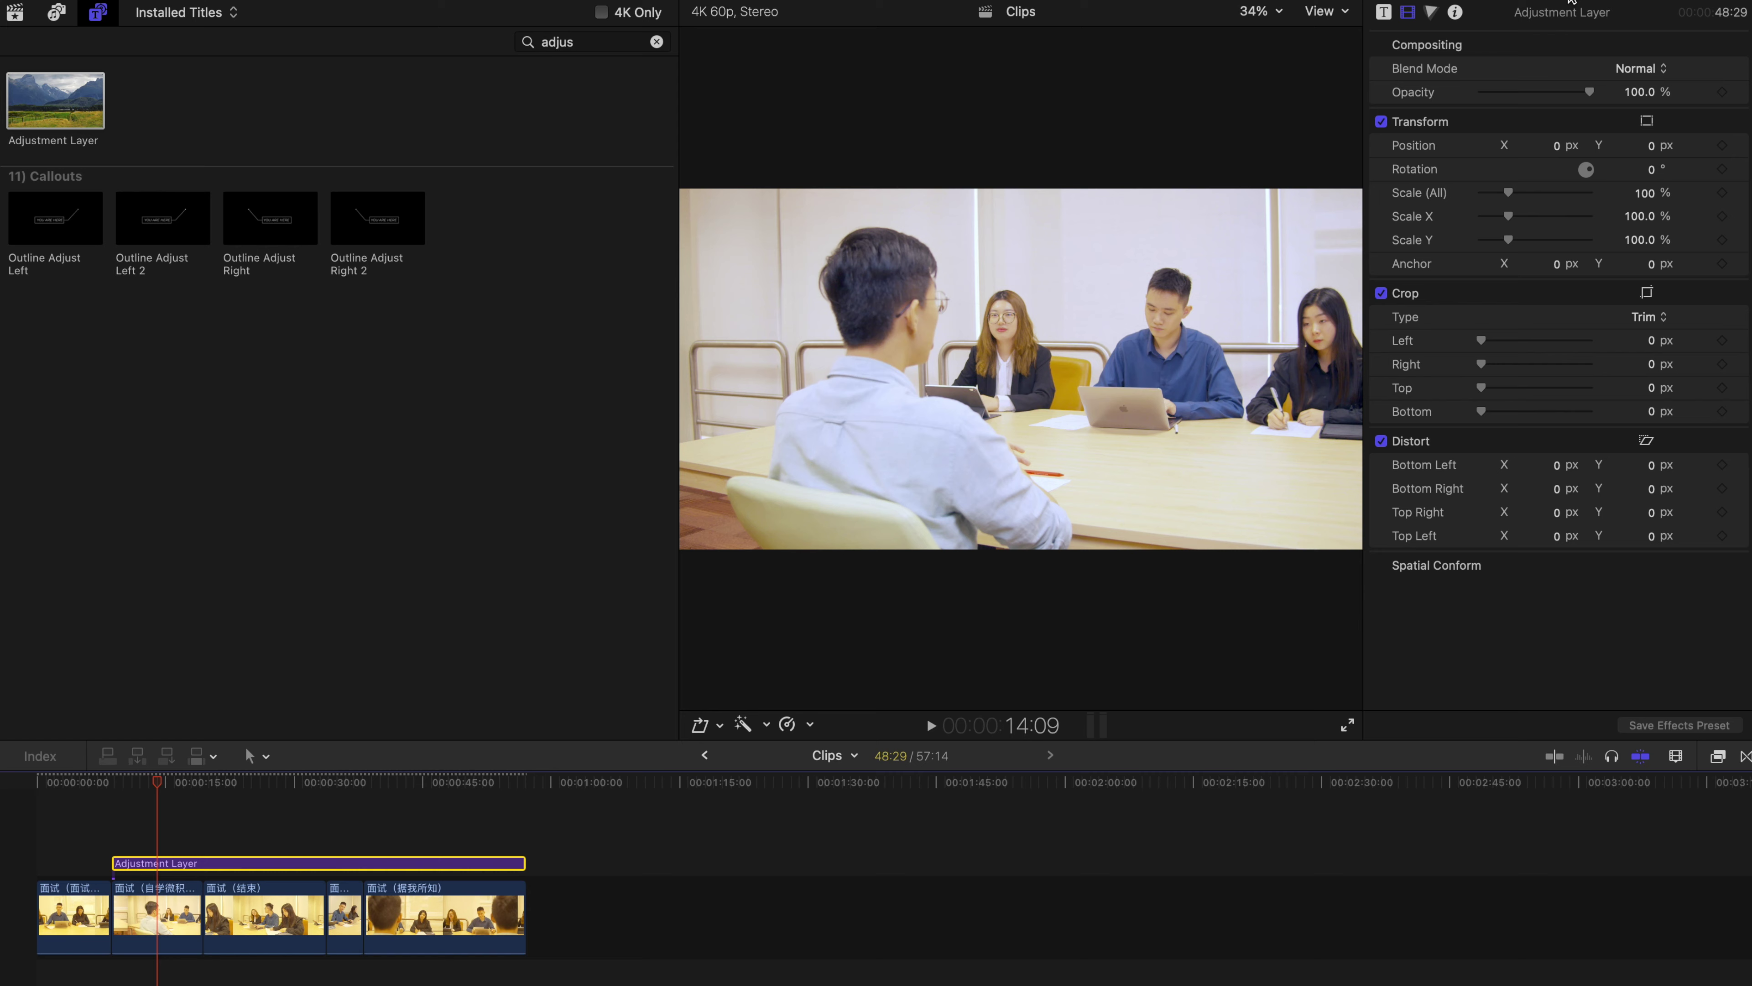
{"action": "key", "text": "ctrl+super+1"}
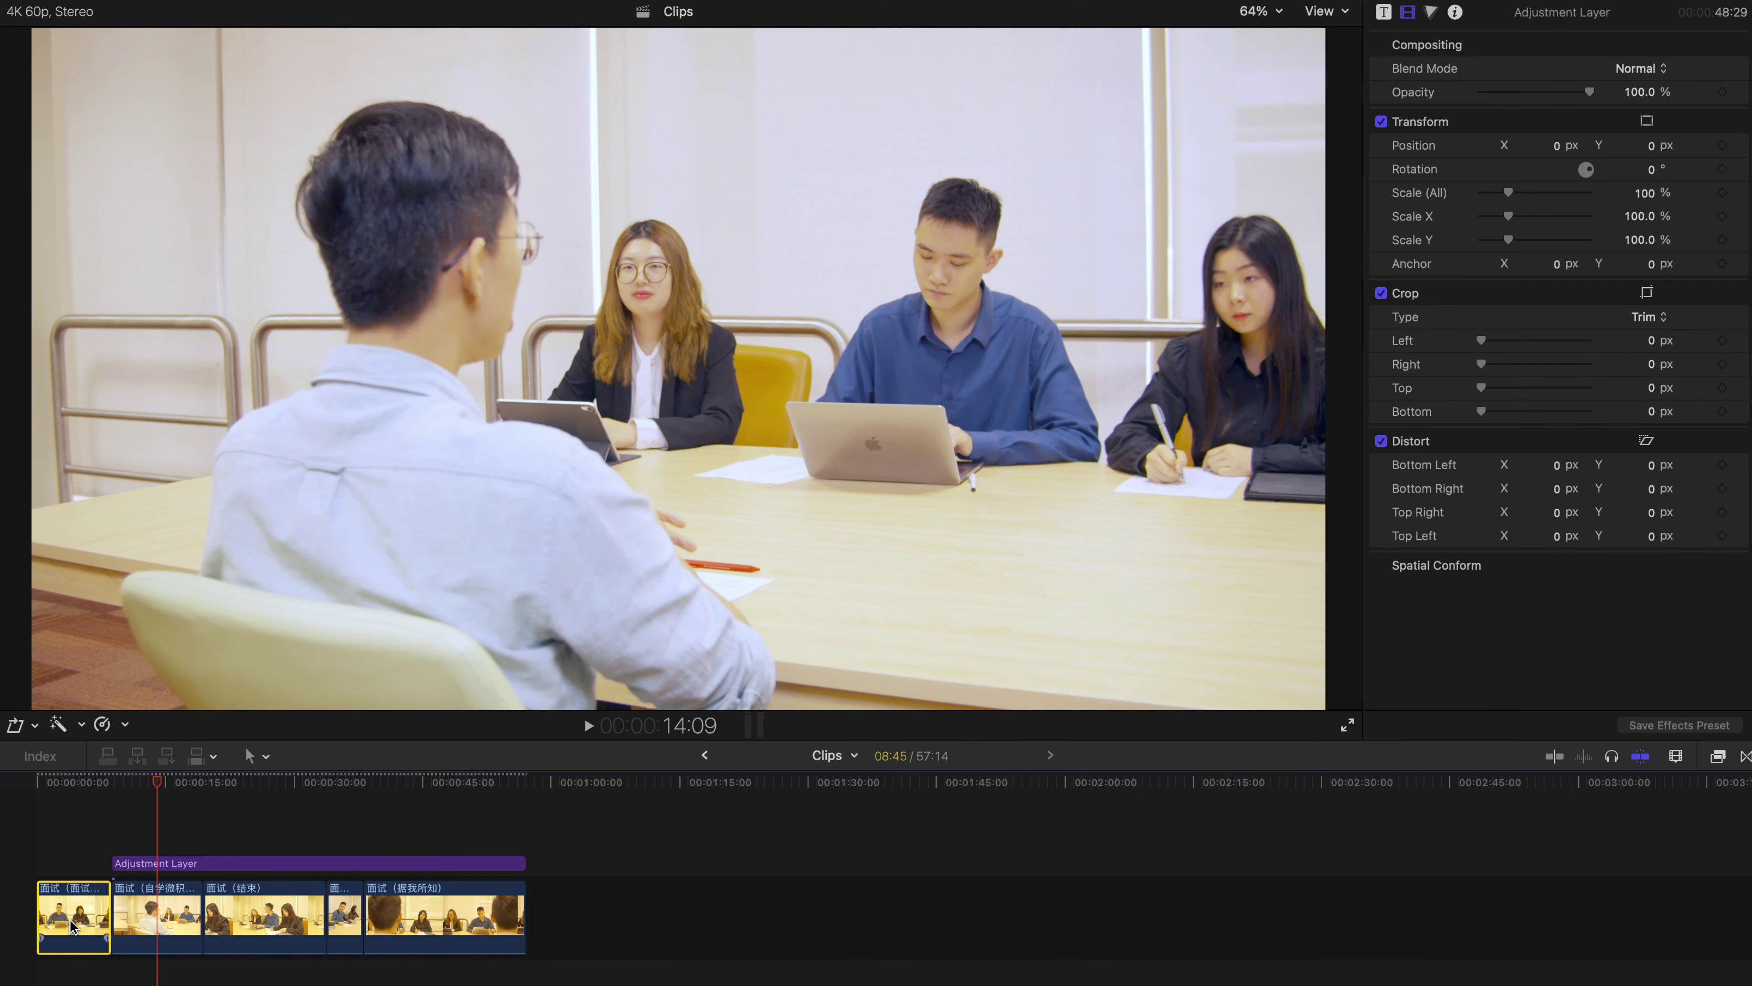
Paste the first clip's attributes onto the Adjustment Layer, excluding LENS LIGHT Control Board but keeping Scale
{"action": "left_click", "coordinate": [65, 925]}
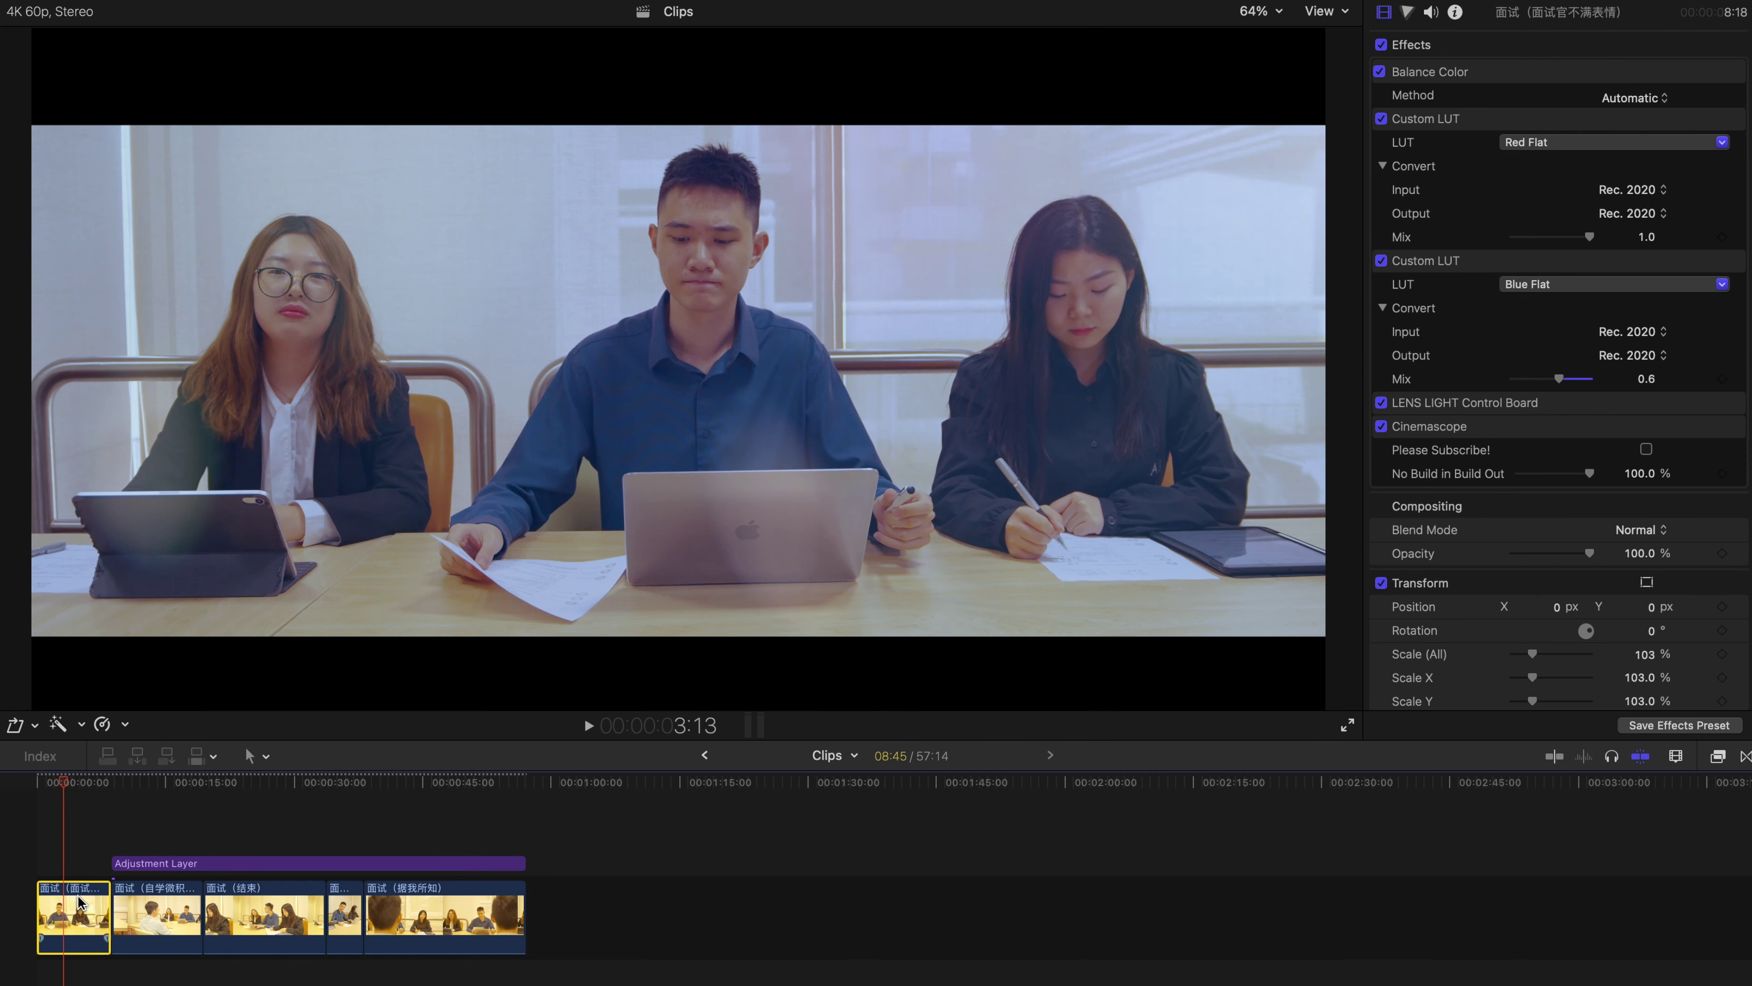
{"action": "left_click", "coordinate": [171, 784]}
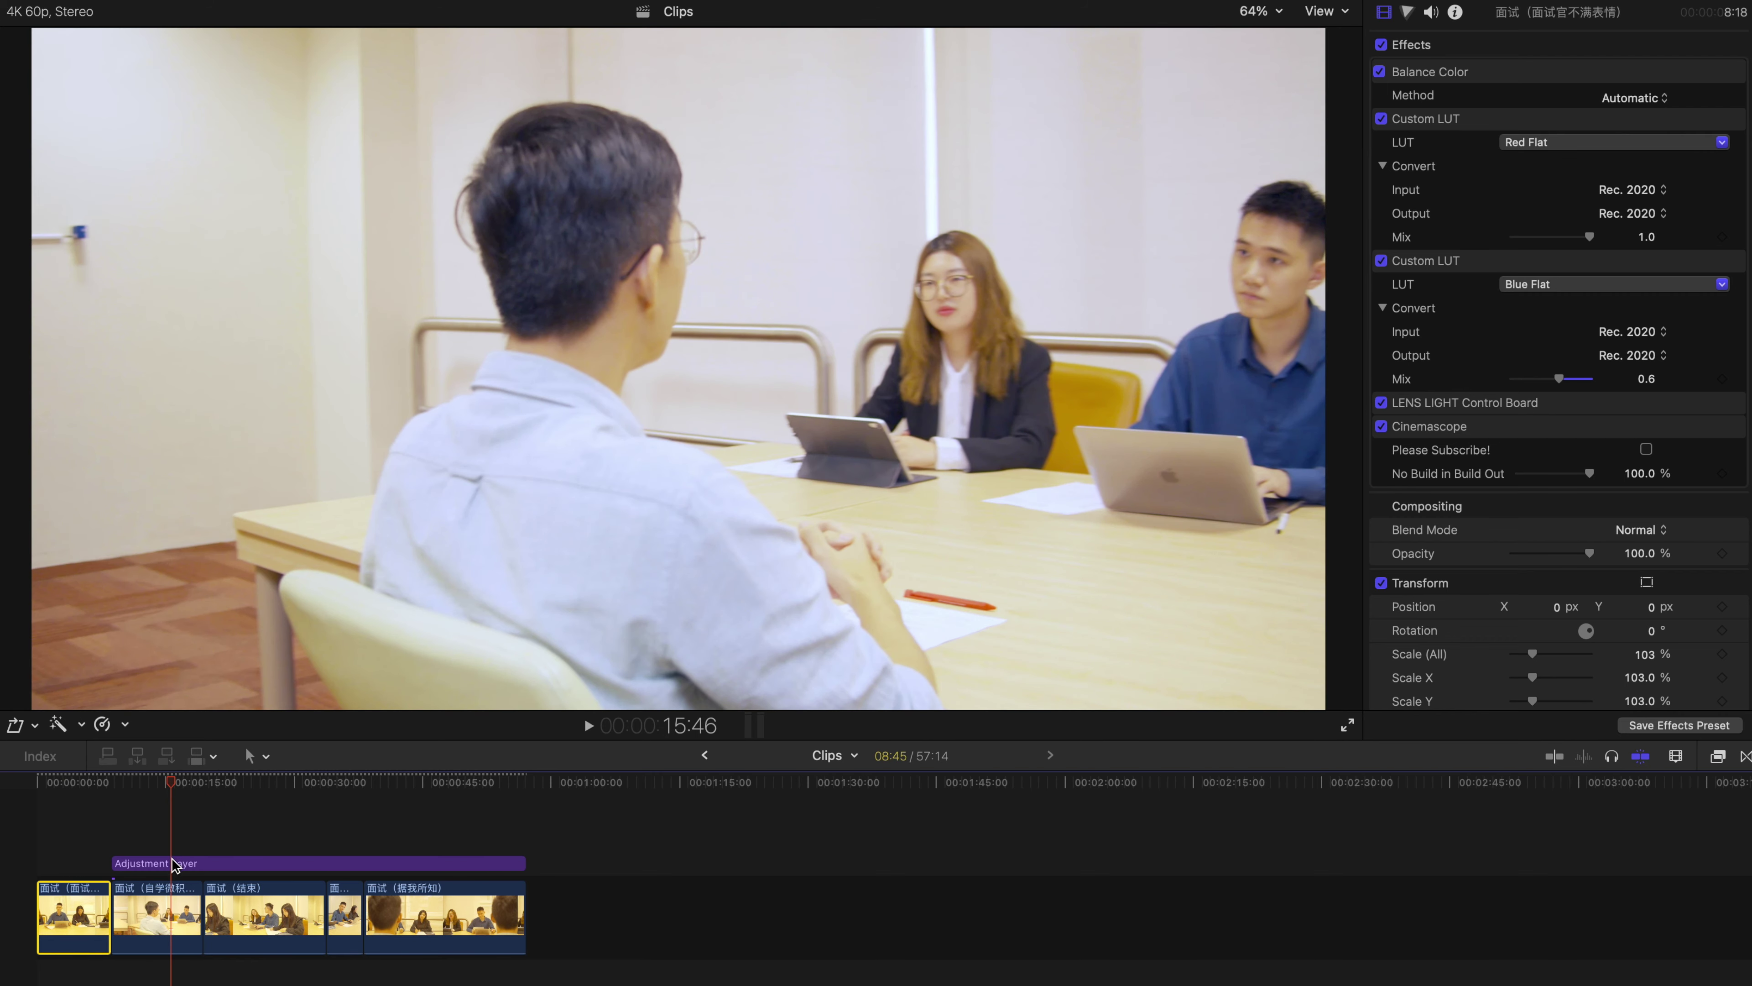
{"action": "left_click", "coordinate": [173, 864]}
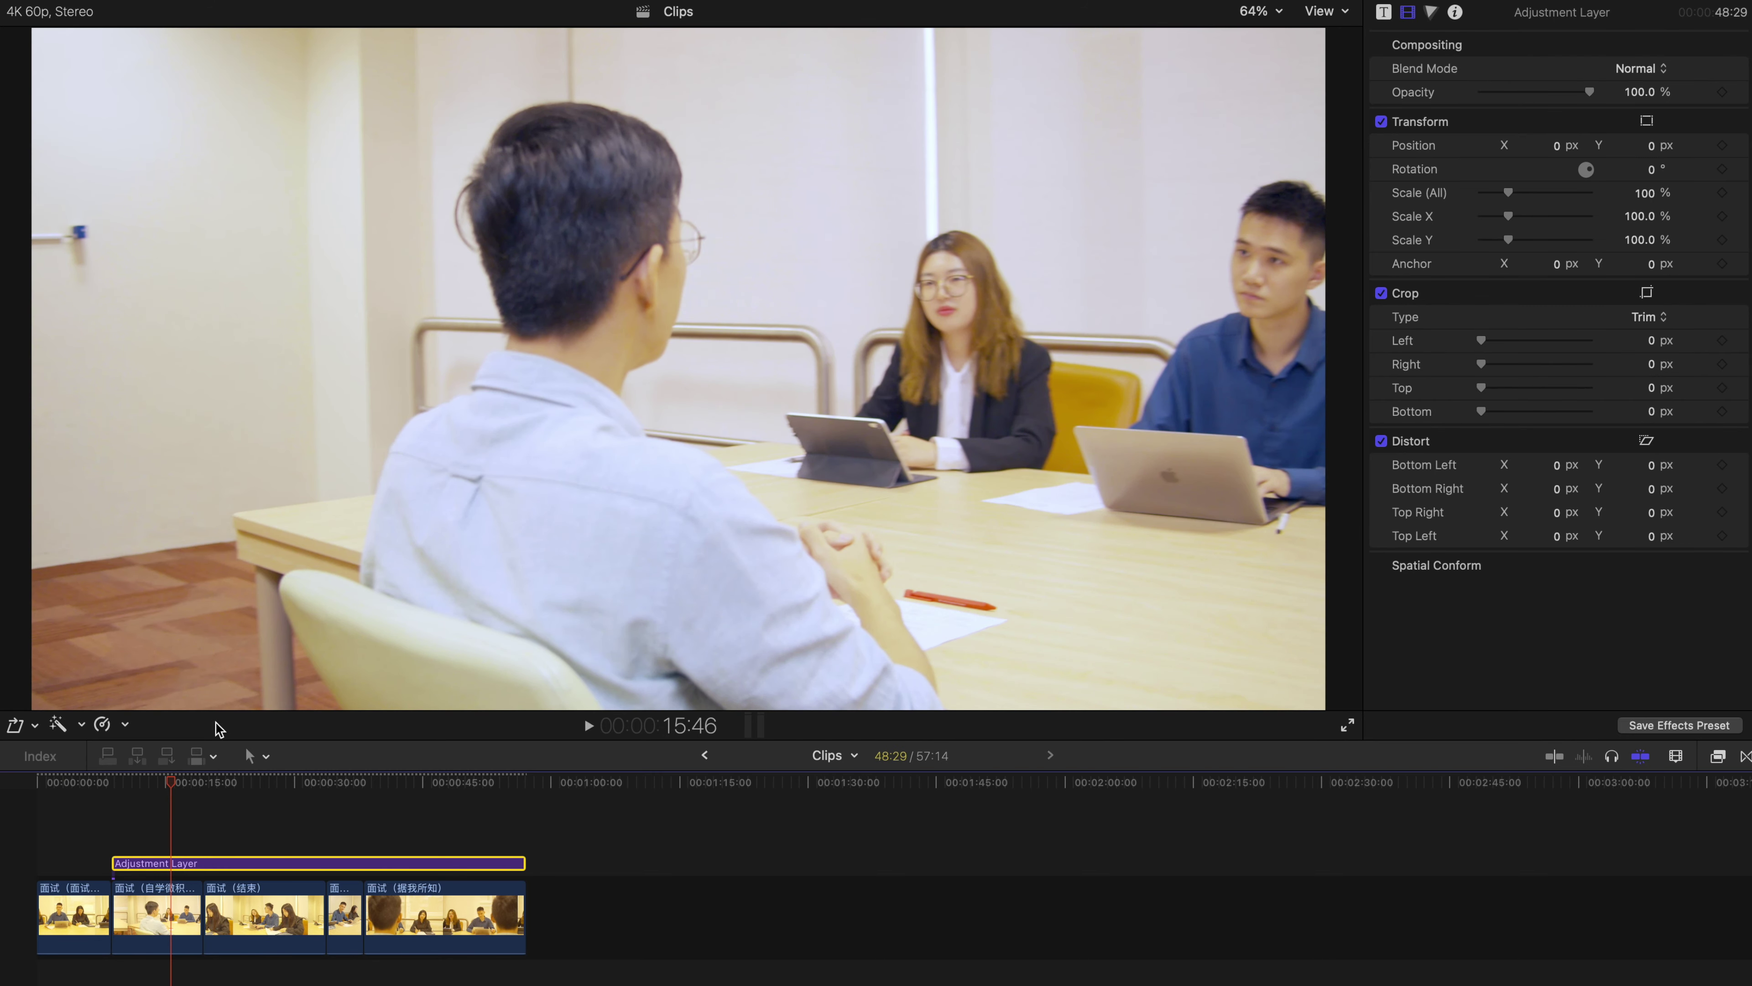
{"action": "key", "text": "super+shift+v"}
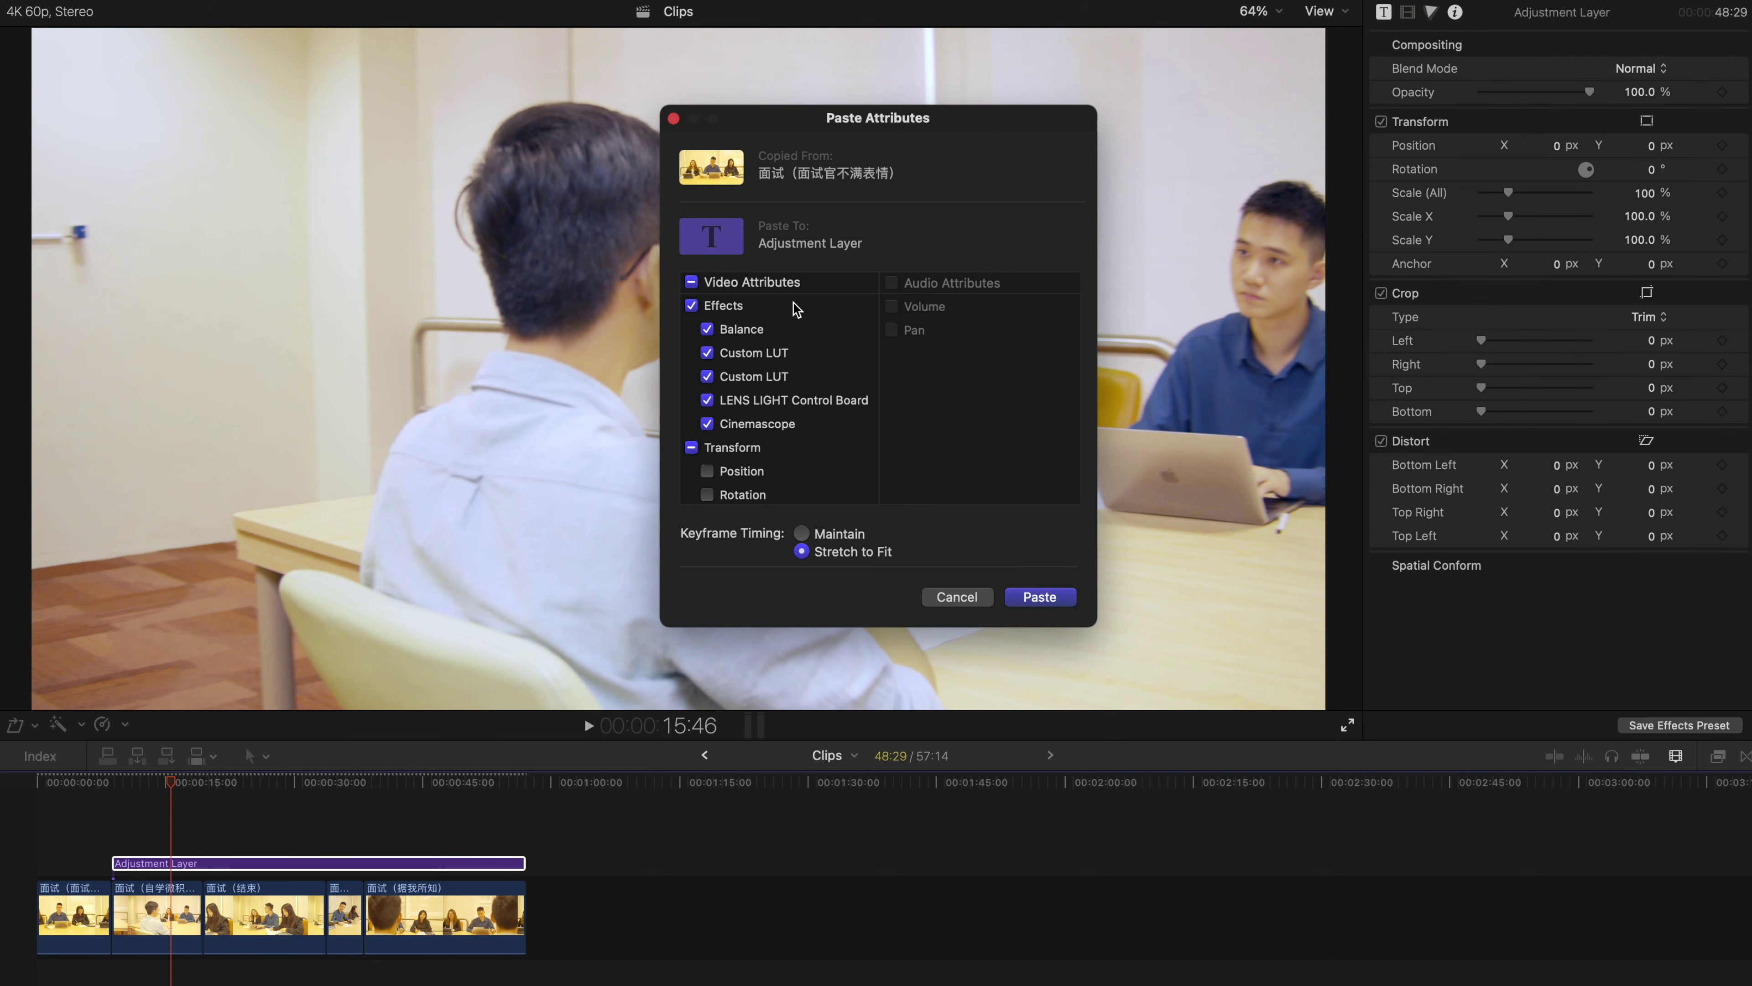
{"action": "scroll", "coordinate": [763, 383], "scroll_direction": "down", "scroll_amount": 3}
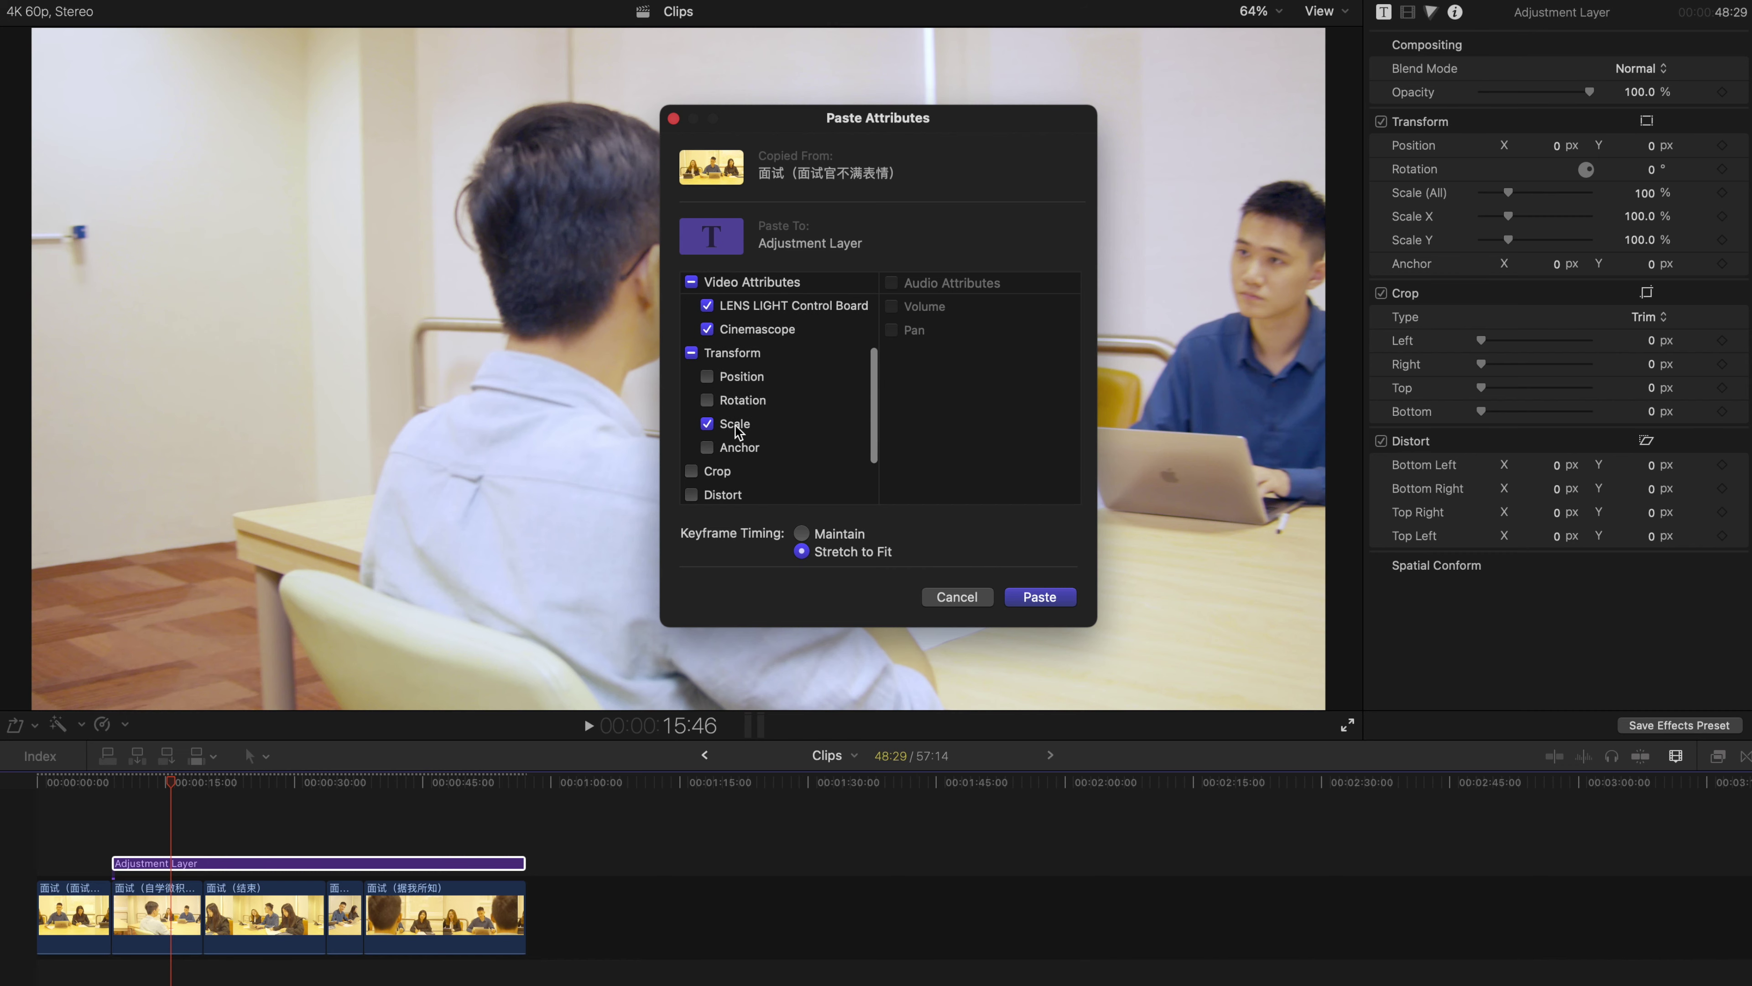
{"action": "scroll", "coordinate": [803, 363], "scroll_direction": "up", "scroll_amount": 3}
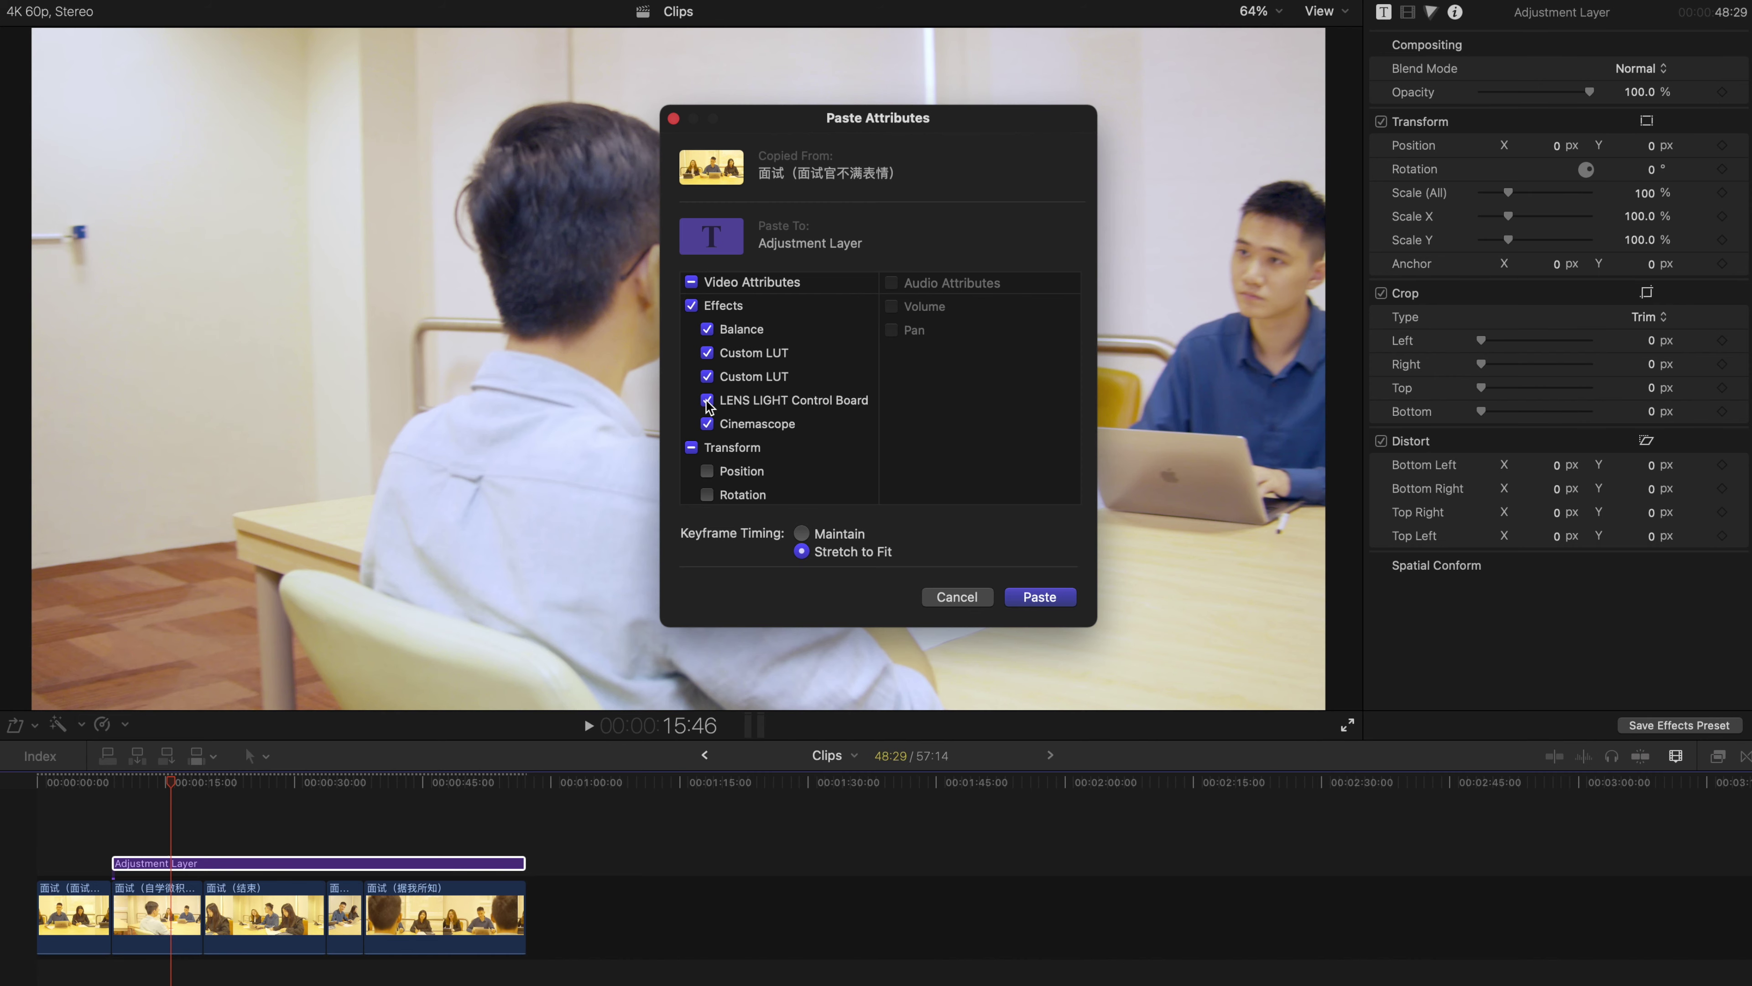
{"action": "left_click", "coordinate": [706, 400]}
{"action": "left_click", "coordinate": [1027, 599]}
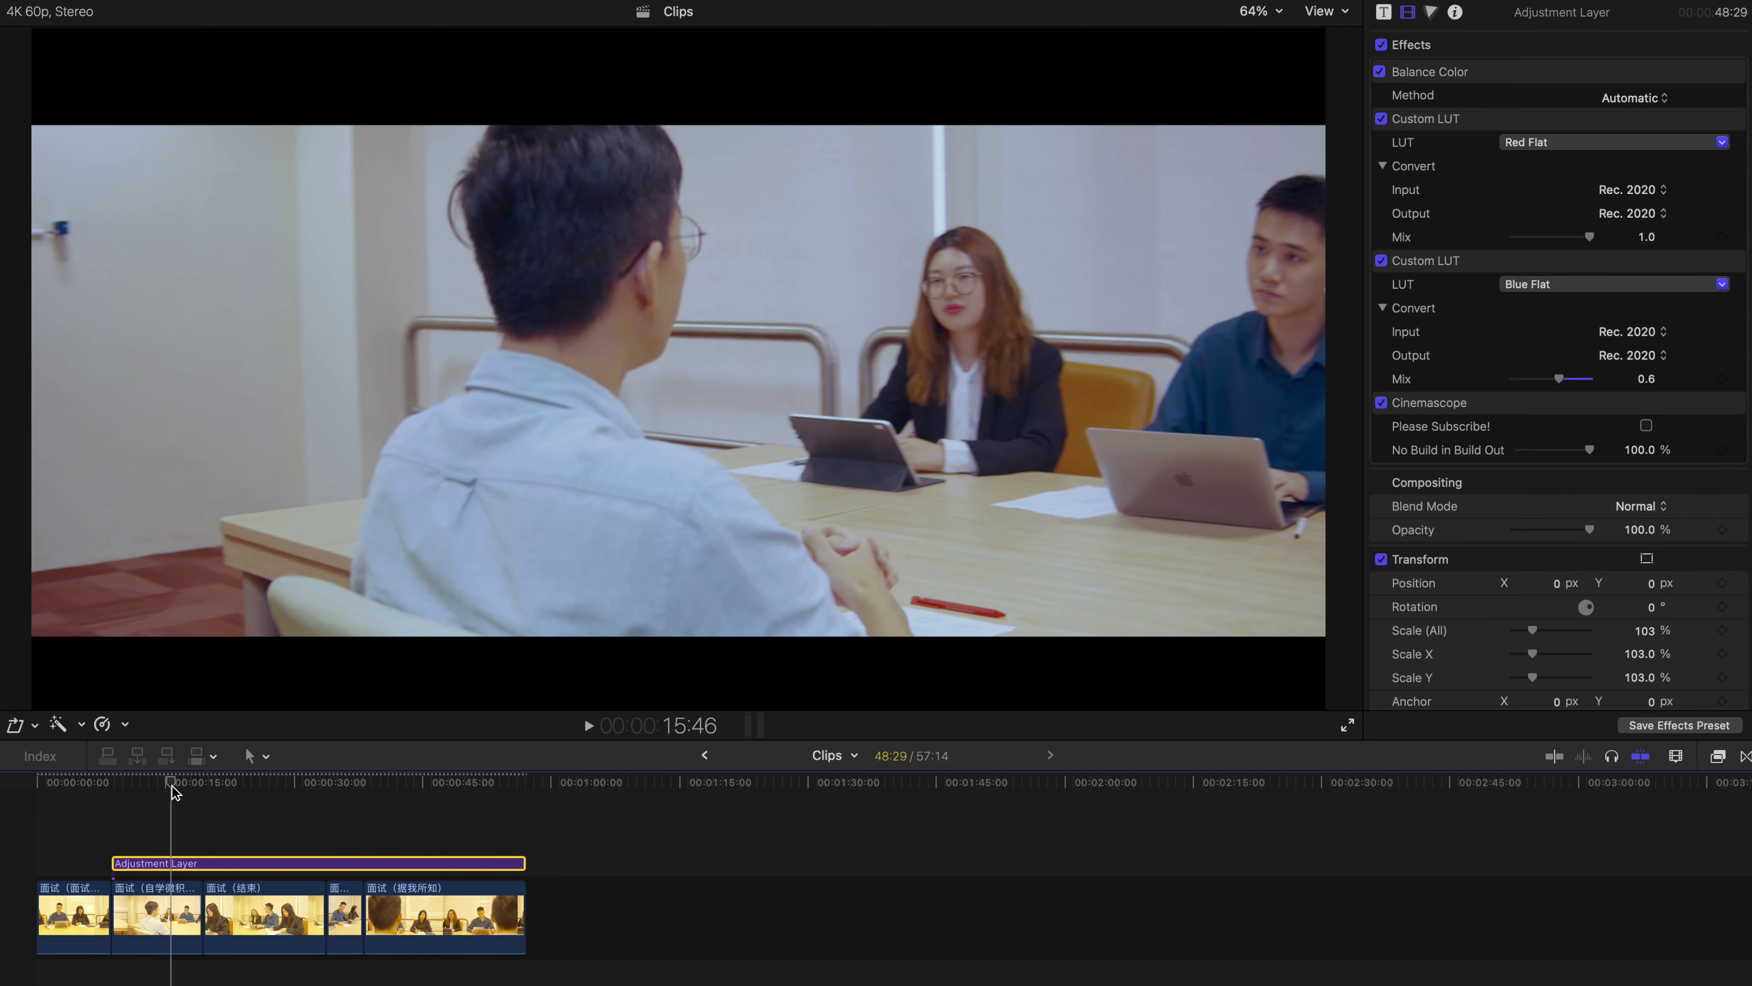
{"action": "mouse_move", "coordinate": [172, 792]}
{"action": "left_mouse_down"}
{"action": "mouse_move", "coordinate": [414, 790]}
{"action": "mouse_move", "coordinate": [171, 794]}
{"action": "left_mouse_up"}
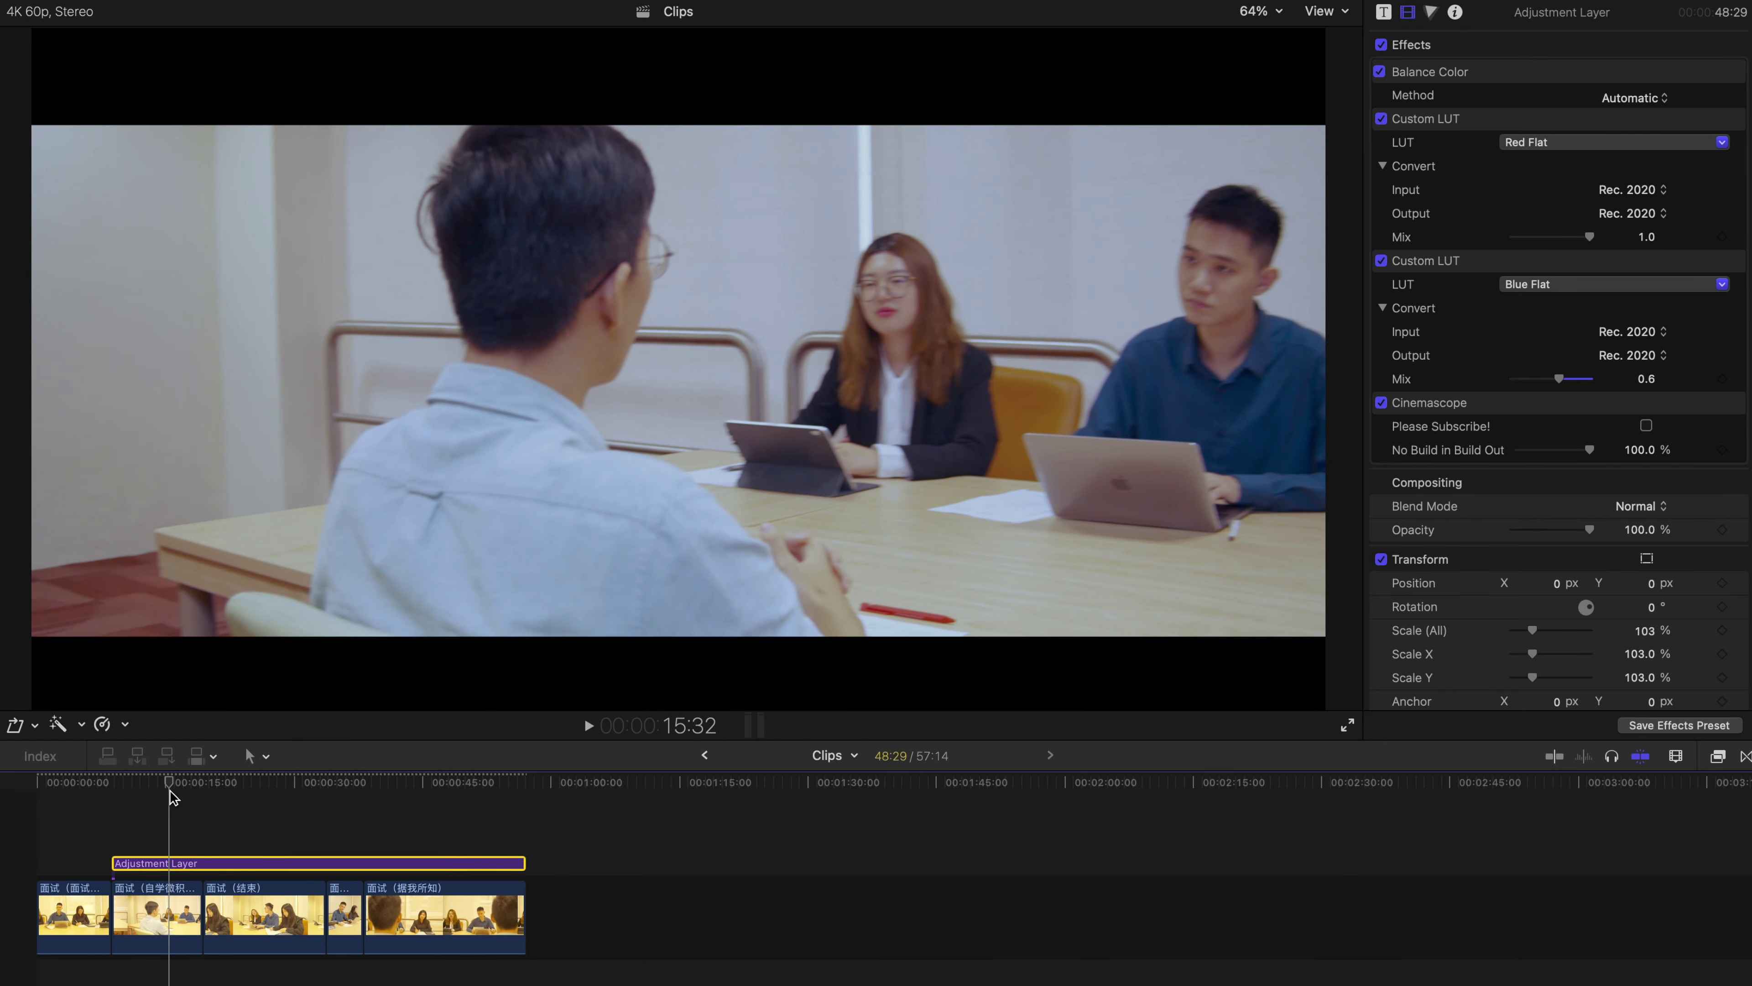